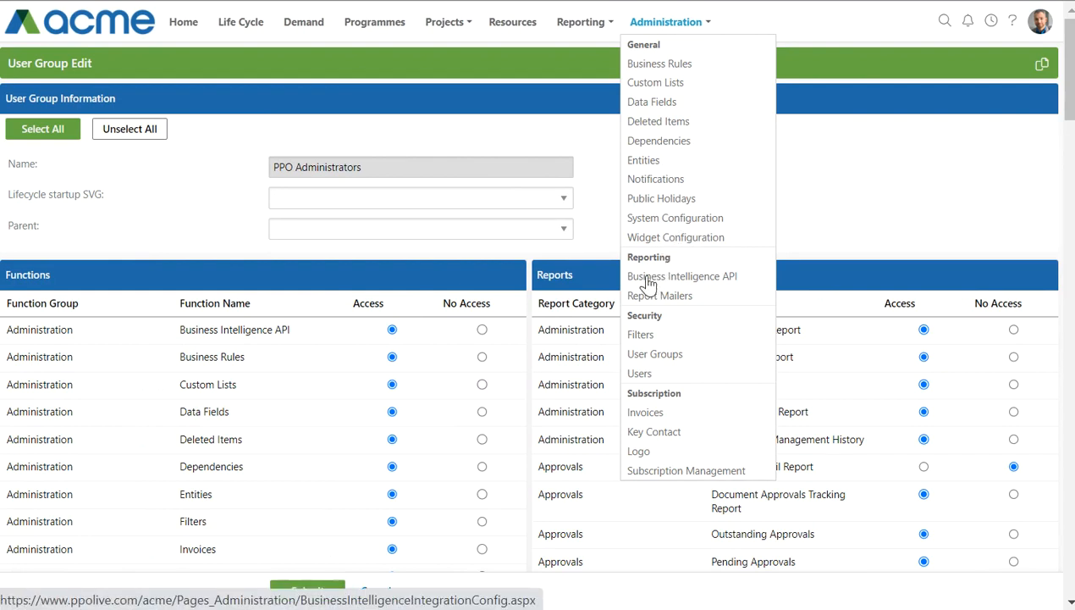
Open PPO's Business Intelligence API page under Administration.
{"action": "left_click", "coordinate": [652, 279]}
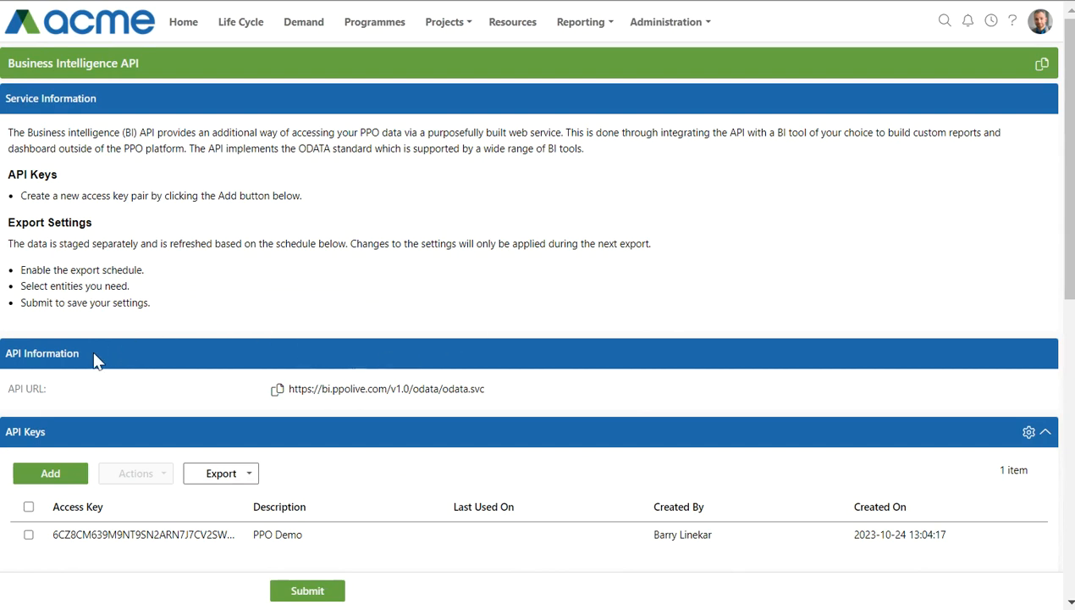
{"action": "left_click_drag", "start_coordinate": [97, 359], "coordinate": [7, 370]}
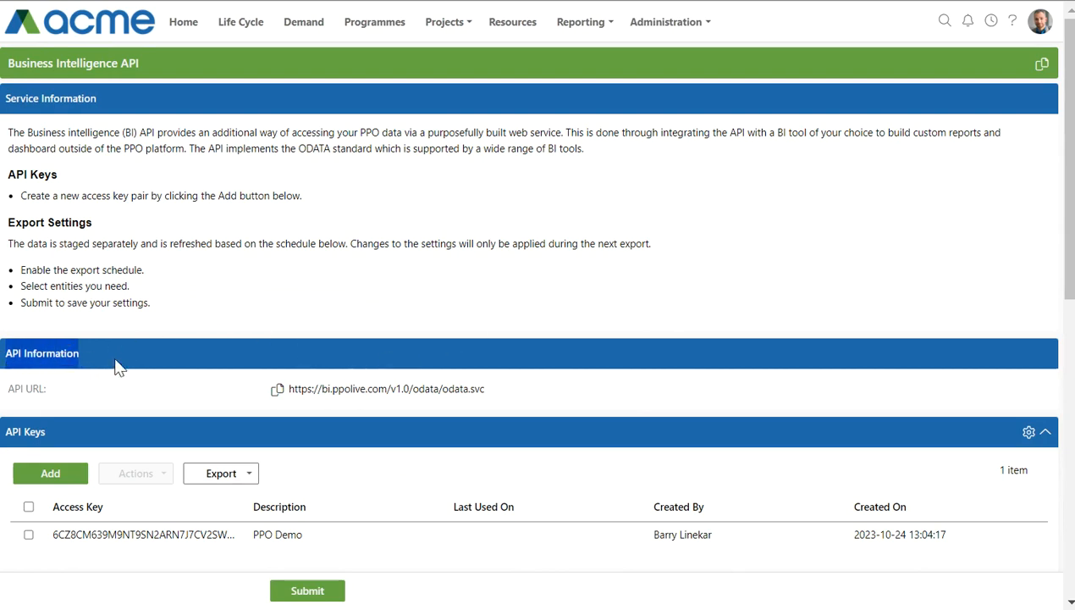
{"action": "left_click", "coordinate": [205, 355]}
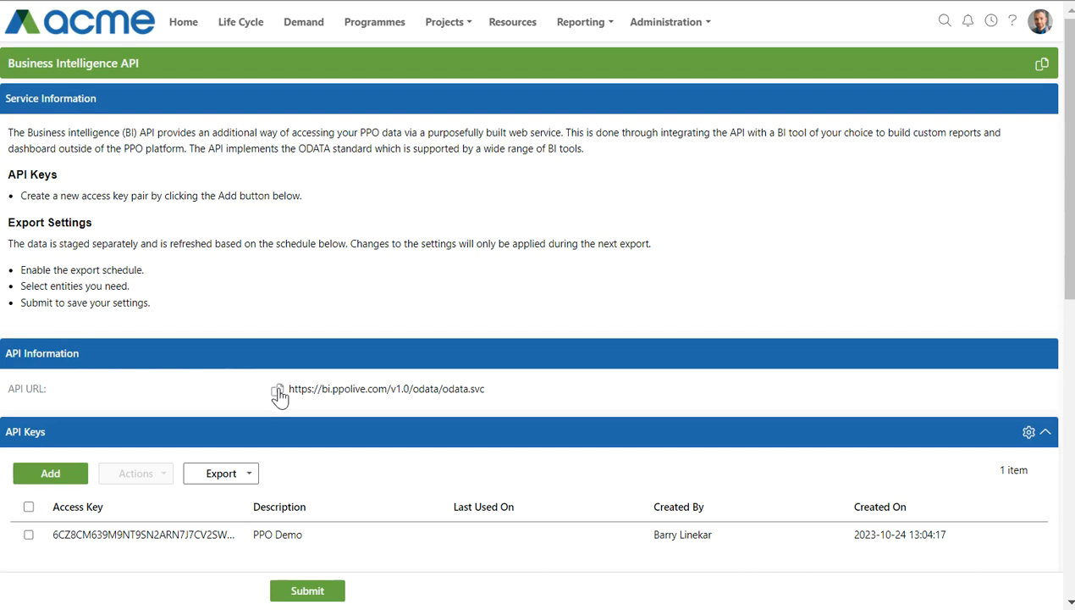
Copy the OData API URL into a new Notepad note.
{"action": "left_click", "coordinate": [277, 389]}
{"action": "left_click", "coordinate": [930, 608]}
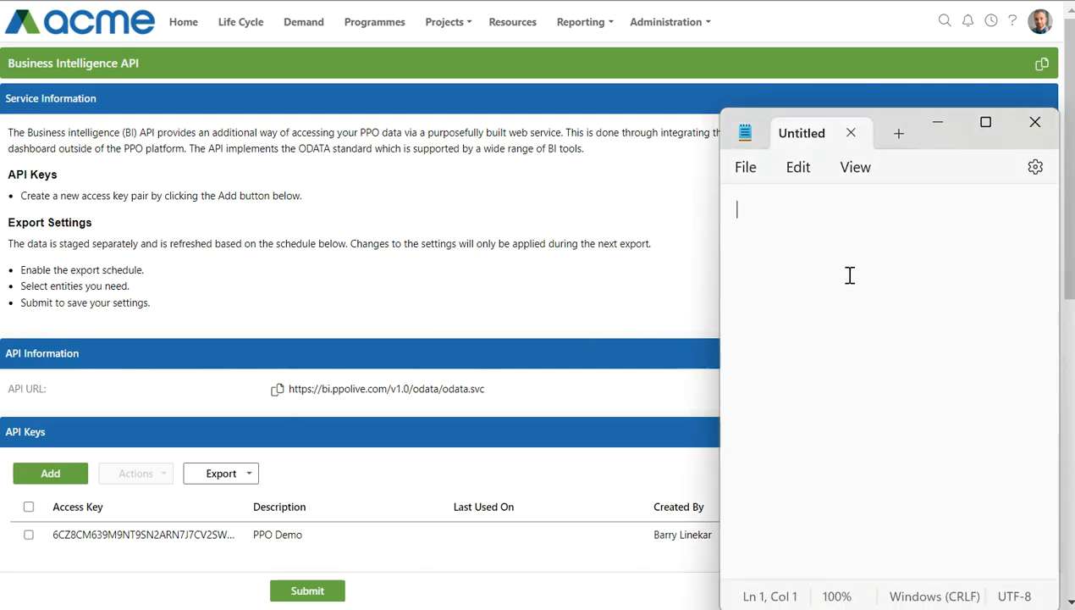
{"action": "key", "text": "ctrl+v"}
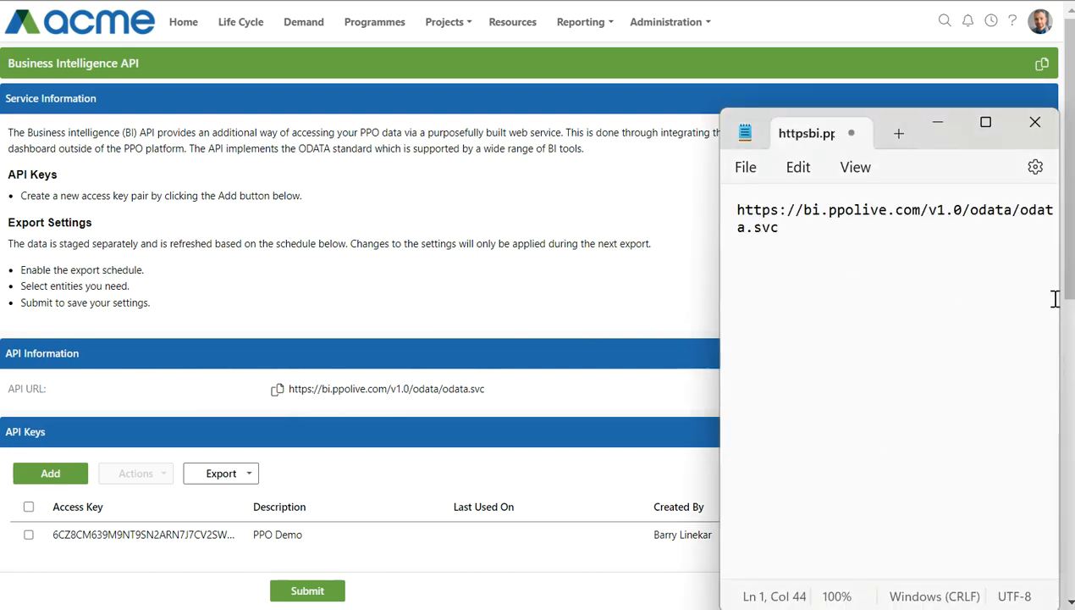
{"action": "key", "text": "Return"}
{"action": "key", "text": "Return"}
Return to the Business Intelligence API page and scroll down to the API Keys section.
{"action": "left_click", "coordinate": [284, 419]}
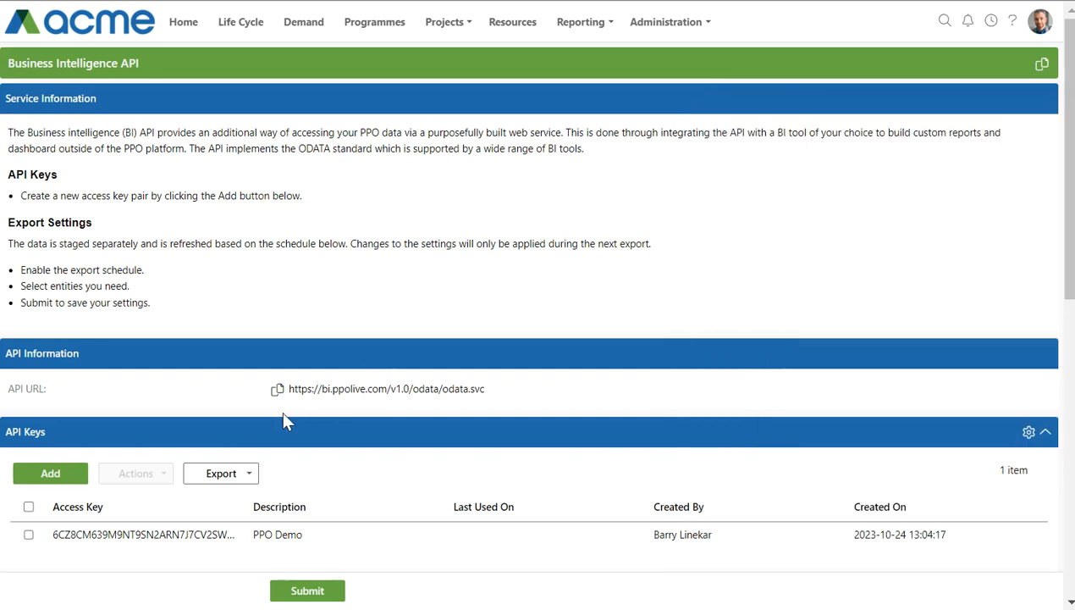
{"action": "scroll", "coordinate": [276, 418], "scroll_direction": "down", "scroll_amount": 2}
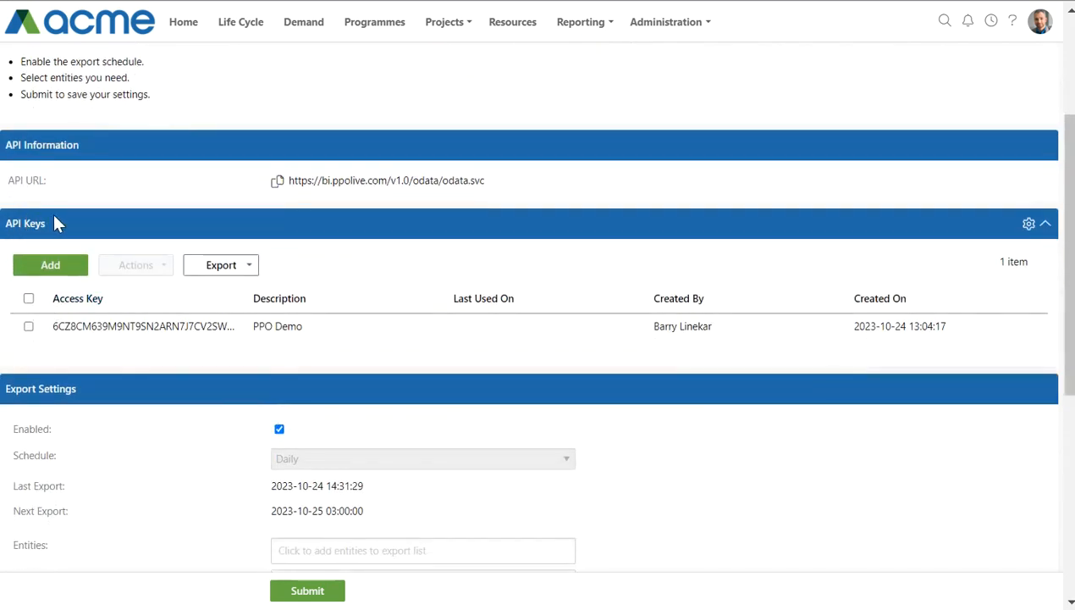
{"action": "left_click_drag", "start_coordinate": [46, 224], "coordinate": [4, 223]}
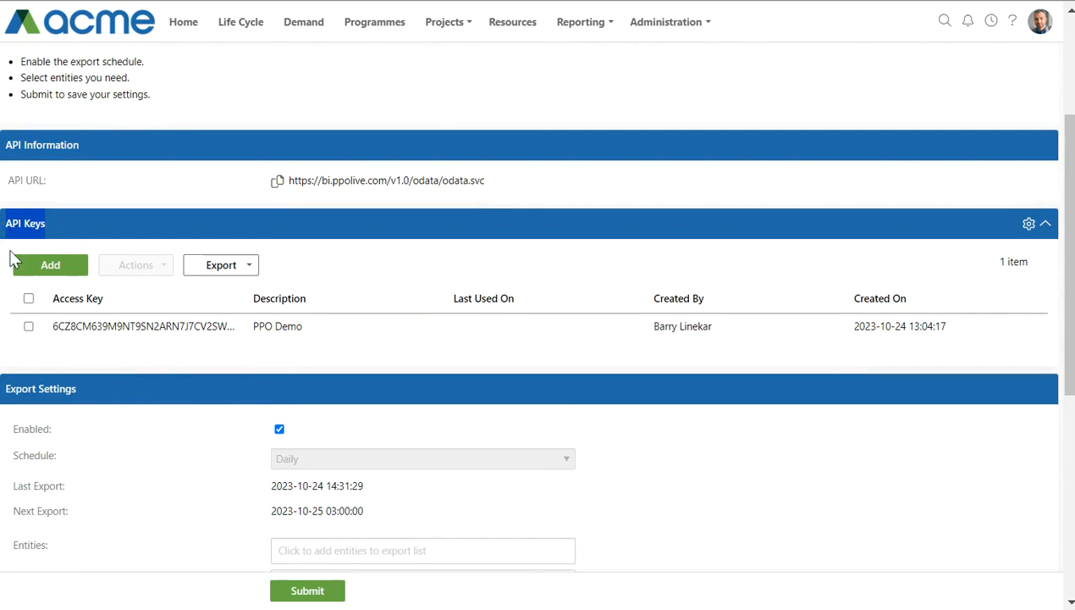
{"action": "left_click", "coordinate": [64, 224]}
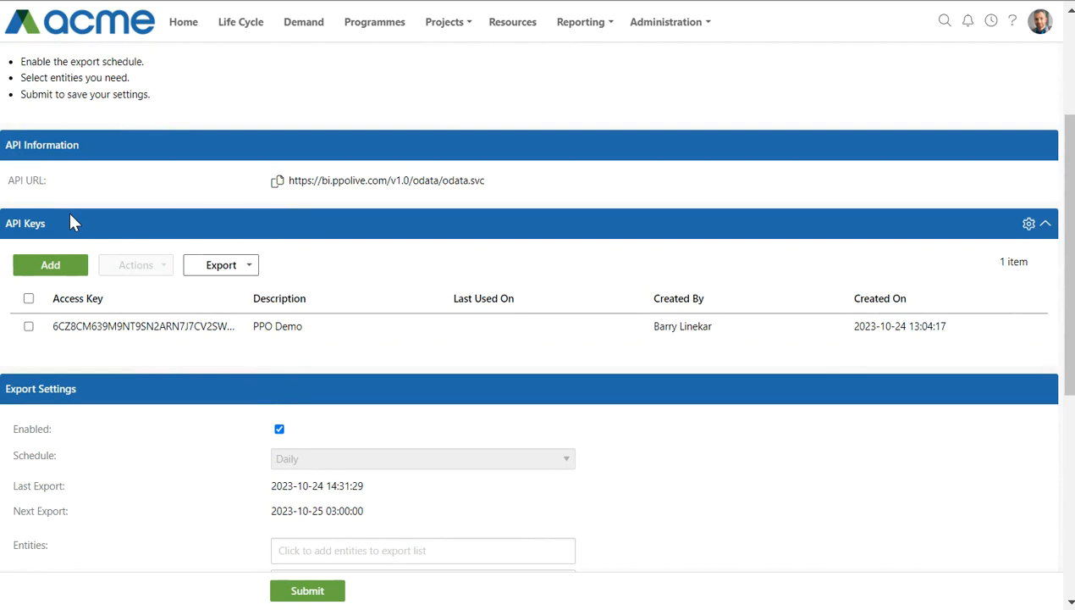
Create a new API key pair with the description 'Reporting'.
{"action": "left_click", "coordinate": [51, 268]}
{"action": "left_click", "coordinate": [456, 275]}
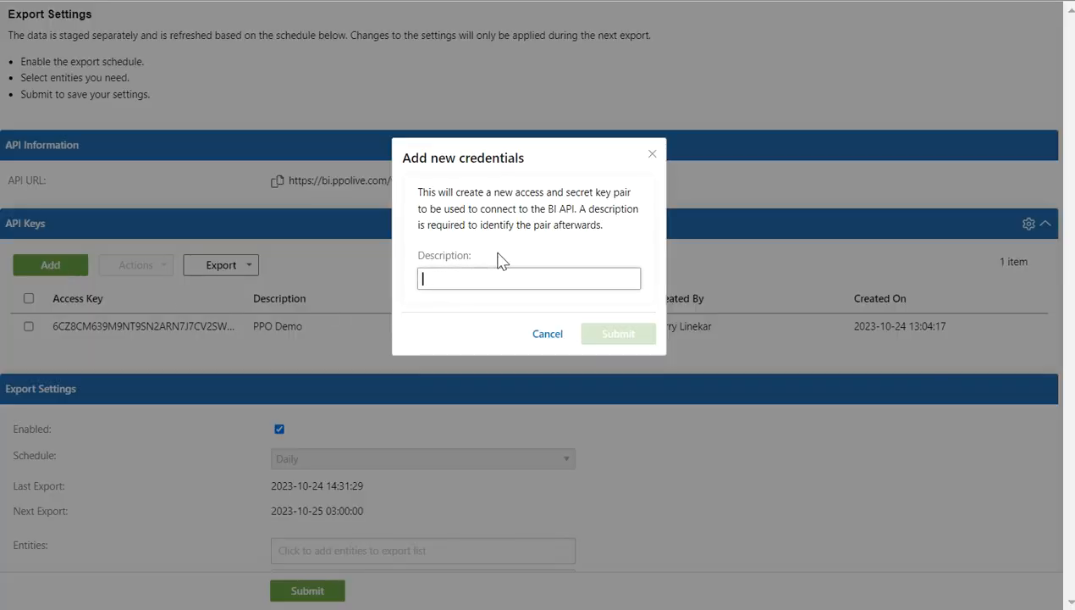
{"action": "type", "text": "Repo"}
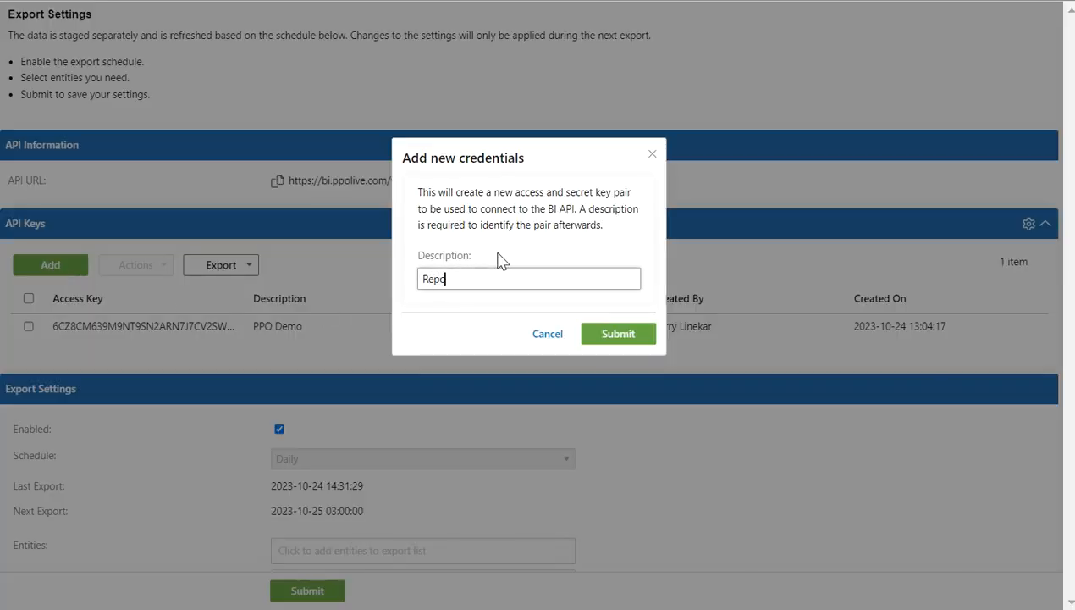
{"action": "type", "text": "rting"}
{"action": "key", "text": "Return"}
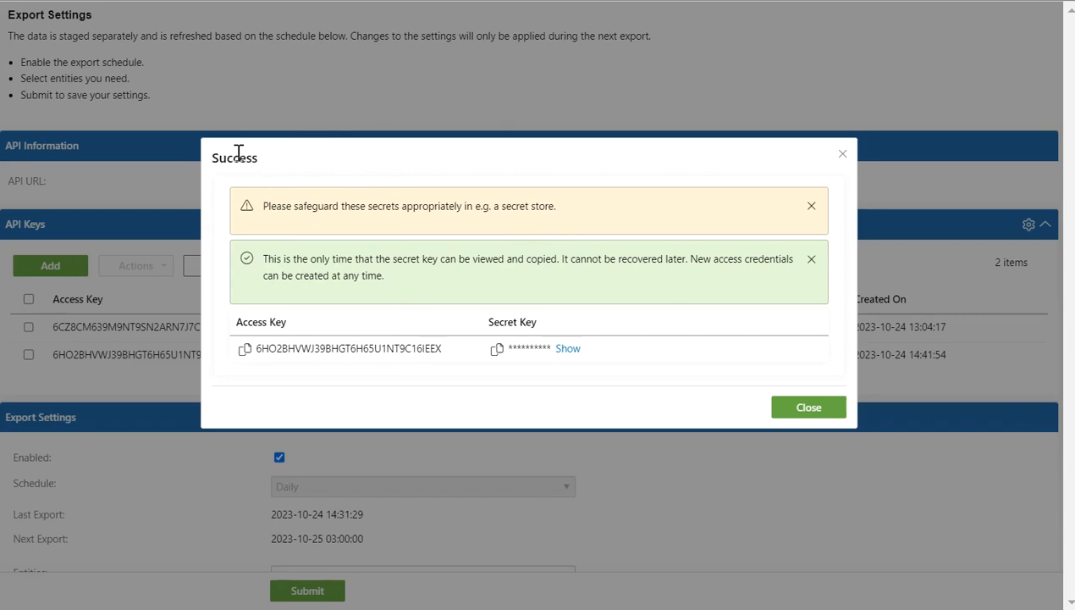
Copy the new access key into the Notepad note.
{"action": "left_click", "coordinate": [245, 351]}
{"action": "key", "text": "alt+Tab"}
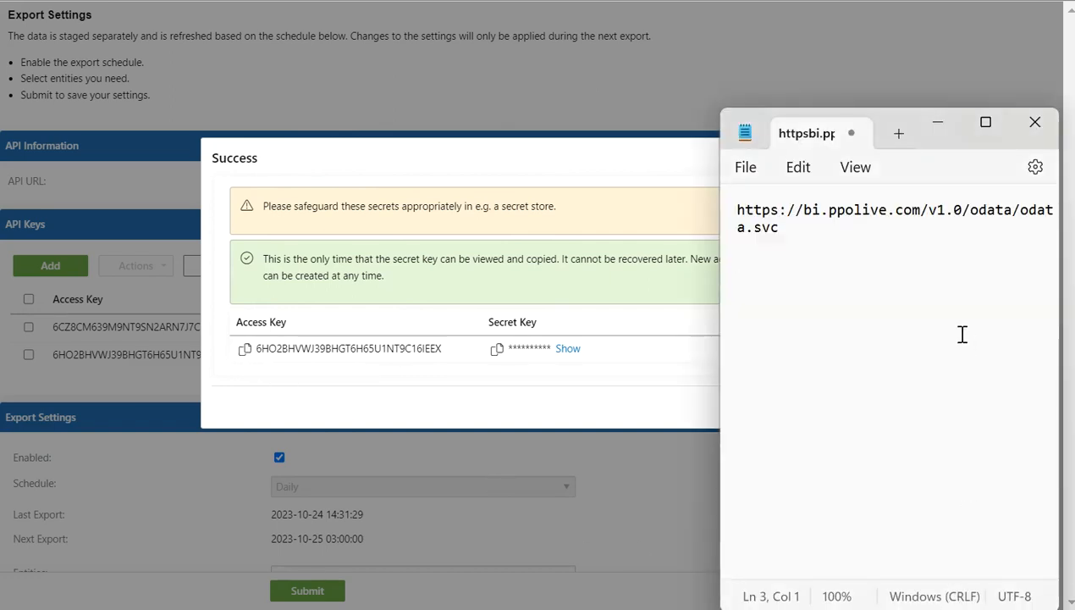
{"action": "key", "text": "ctrl+v"}
{"action": "key", "text": "Return"}
{"action": "key", "text": "Return"}
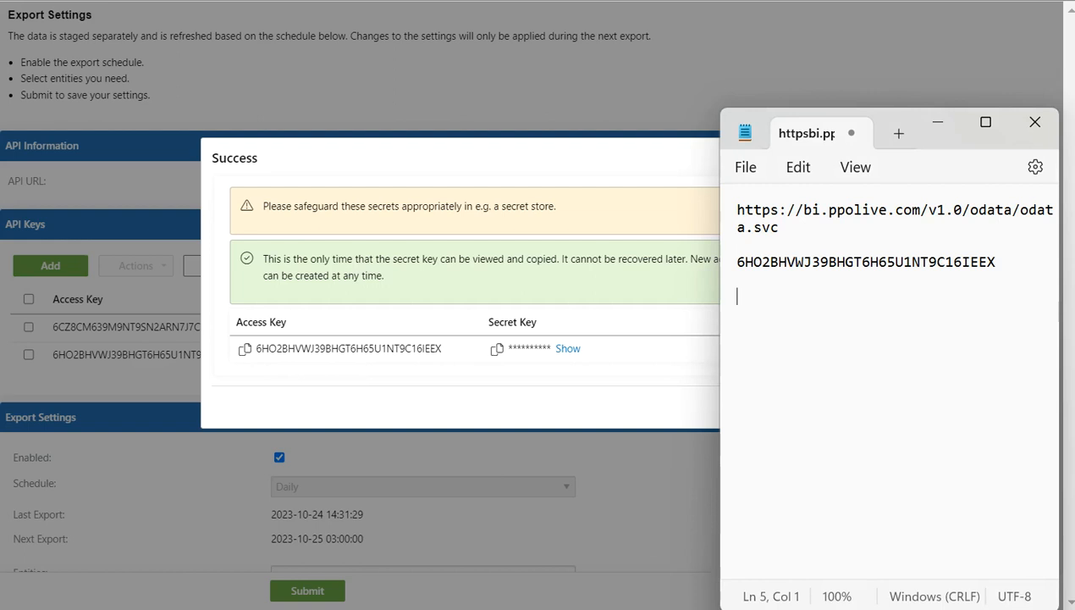
{"action": "left_click", "coordinate": [474, 292]}
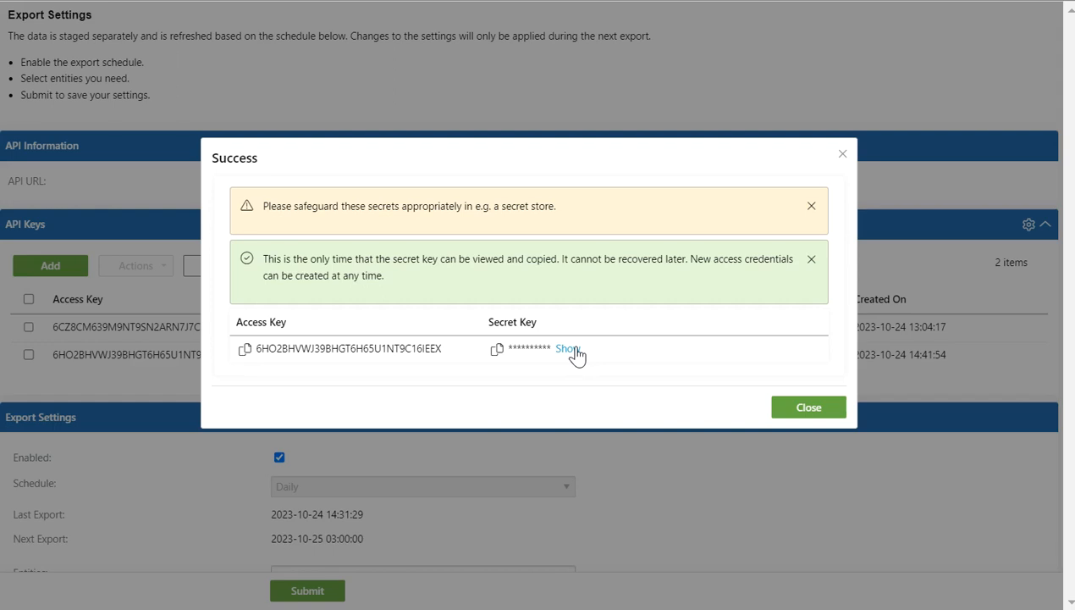
Copy the secret key into the note and close the new key confirmation.
{"action": "left_click", "coordinate": [497, 350]}
{"action": "key", "text": "alt+Tab"}
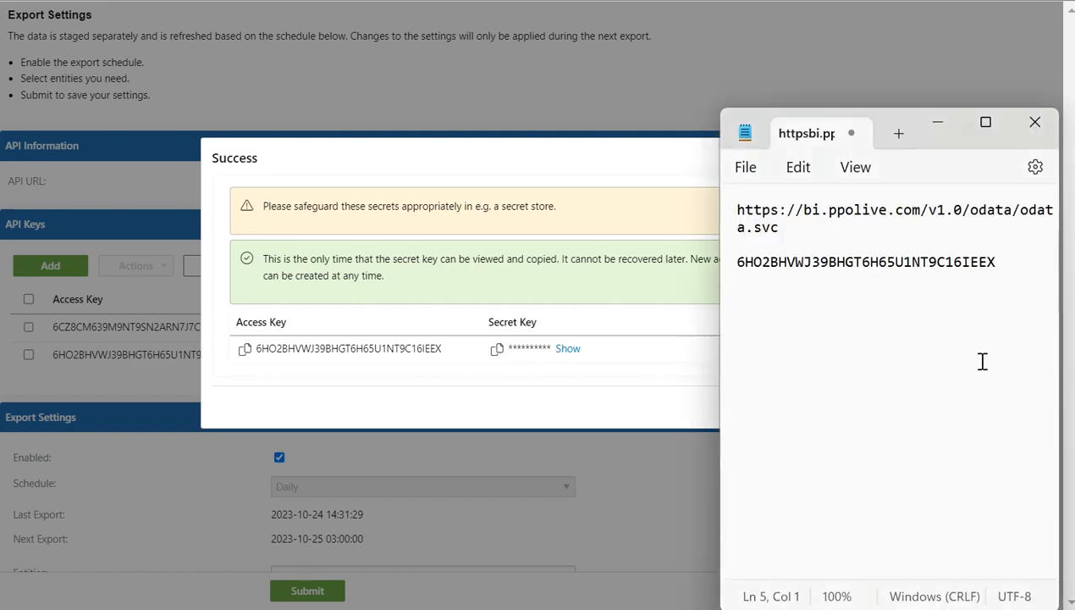
{"action": "key", "text": "ctrl+v"}
{"action": "key", "text": "Return"}
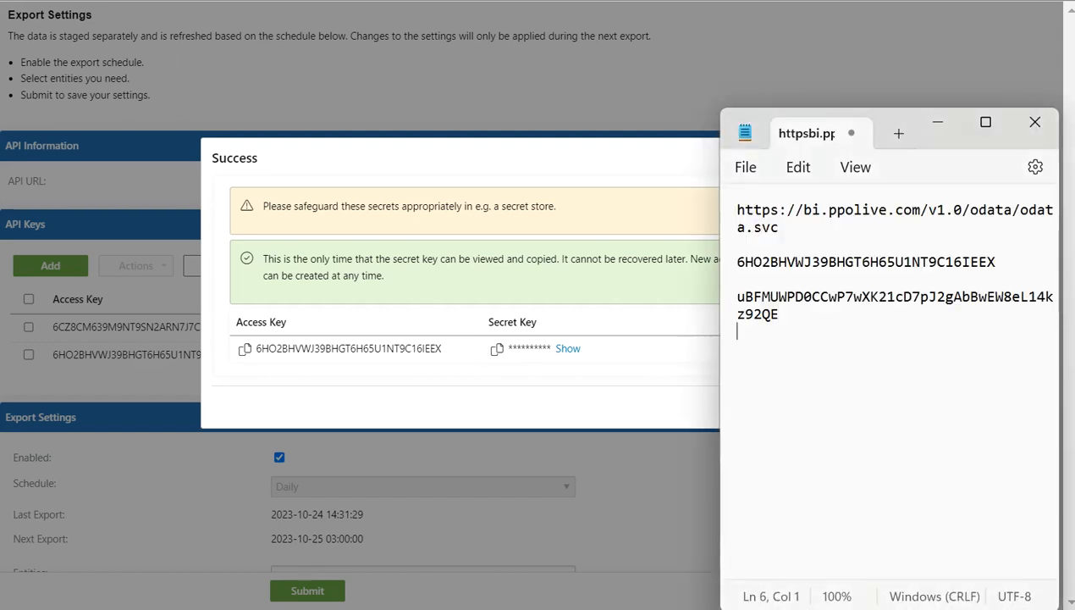
{"action": "left_click", "coordinate": [537, 165]}
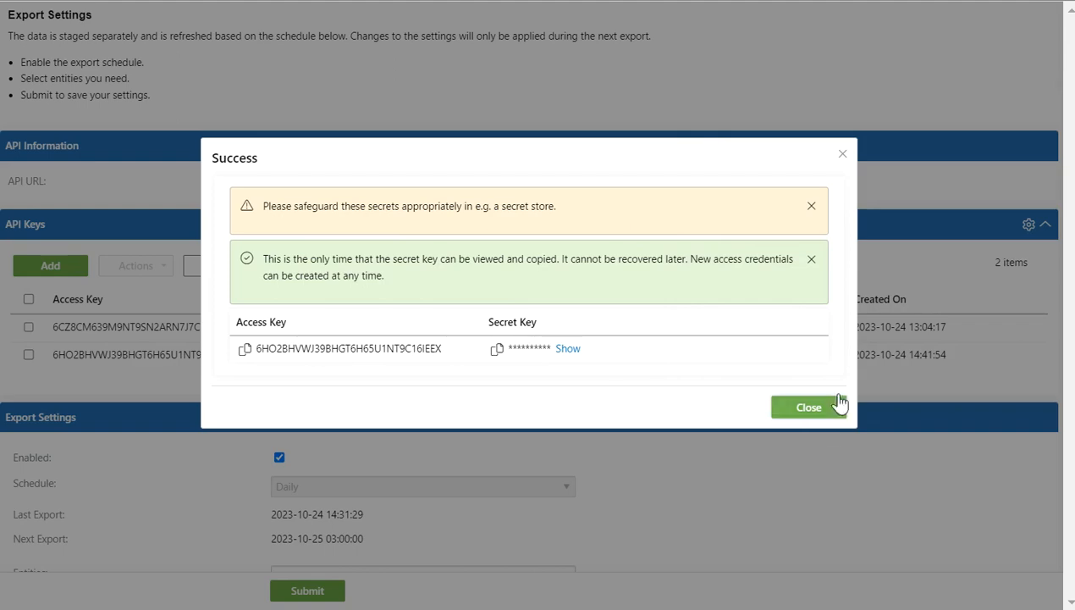
{"action": "left_click", "coordinate": [805, 407]}
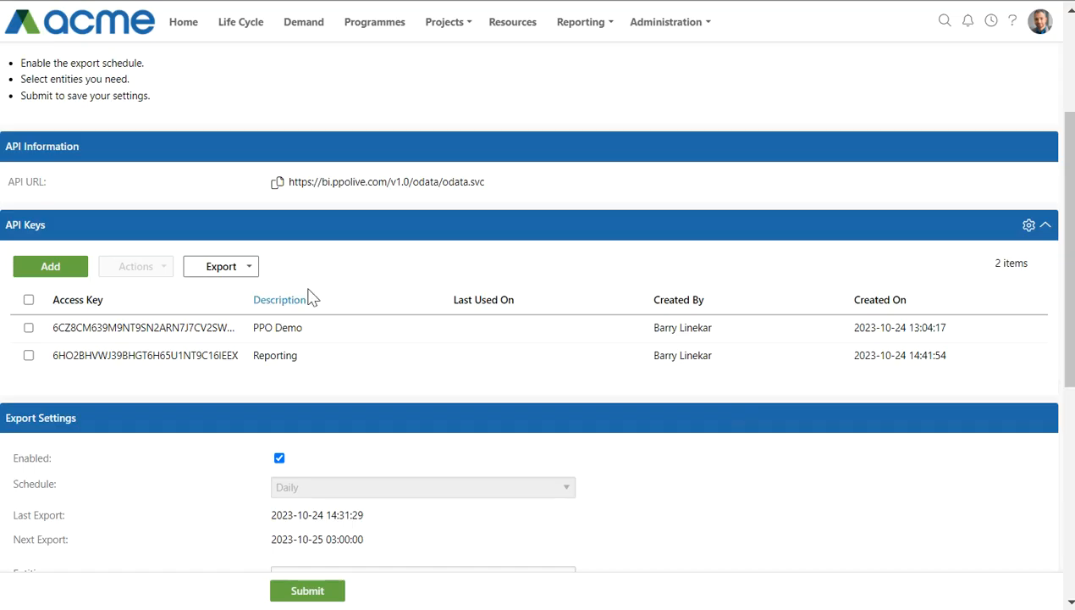
{"action": "left_click_drag", "start_coordinate": [86, 418], "coordinate": [4, 420]}
{"action": "left_click", "coordinate": [114, 411]}
{"action": "scroll", "coordinate": [114, 410], "scroll_direction": "down", "scroll_amount": 2}
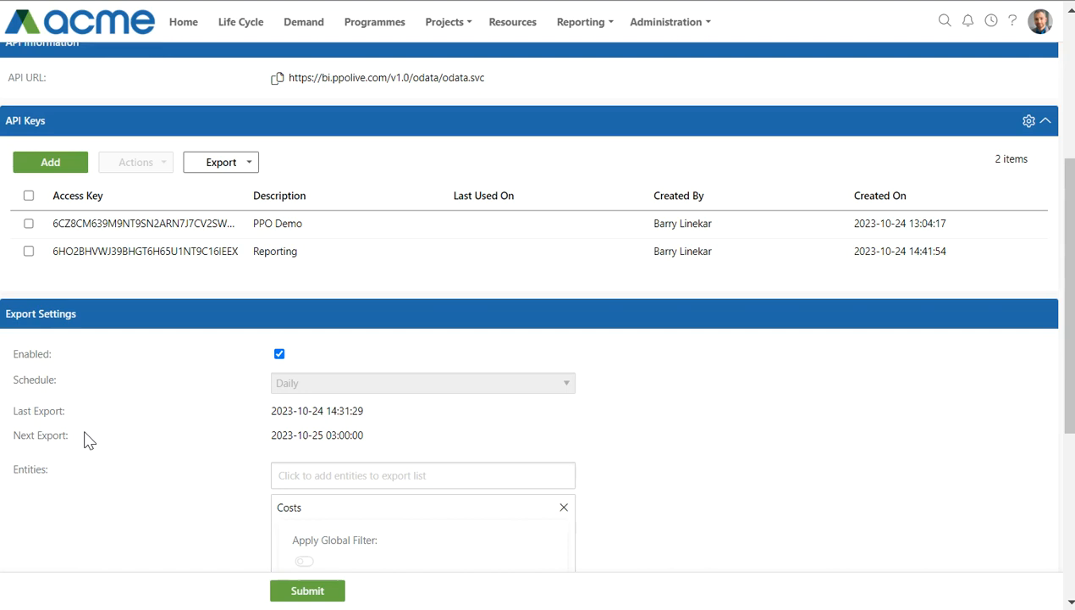
{"action": "scroll", "coordinate": [59, 423], "scroll_direction": "down", "scroll_amount": 1}
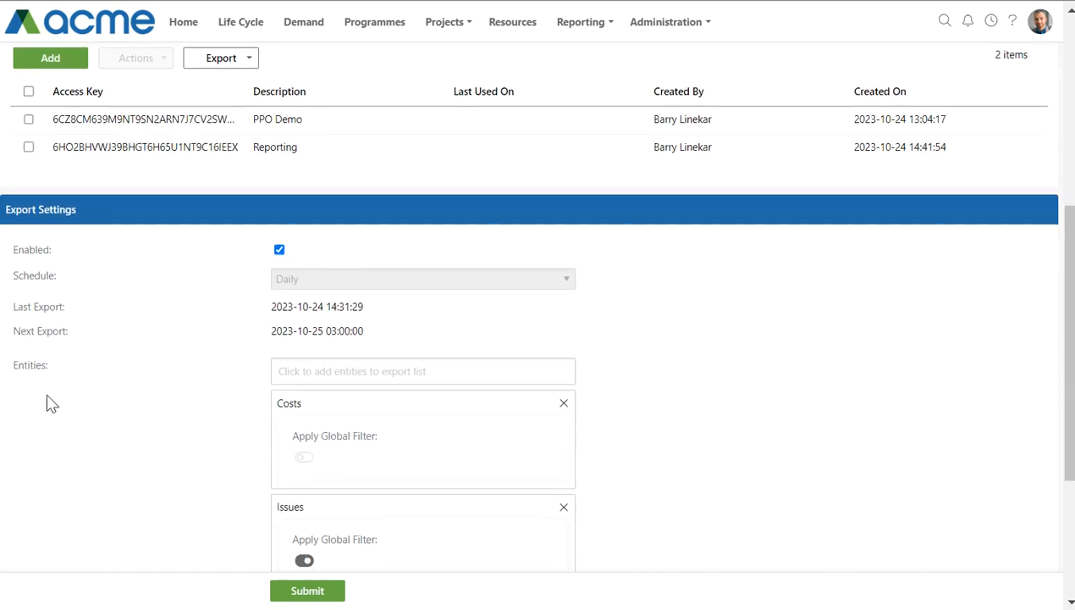
{"action": "left_click_drag", "start_coordinate": [9, 366], "coordinate": [52, 372]}
{"action": "scroll", "coordinate": [665, 399], "scroll_direction": "down", "scroll_amount": 3}
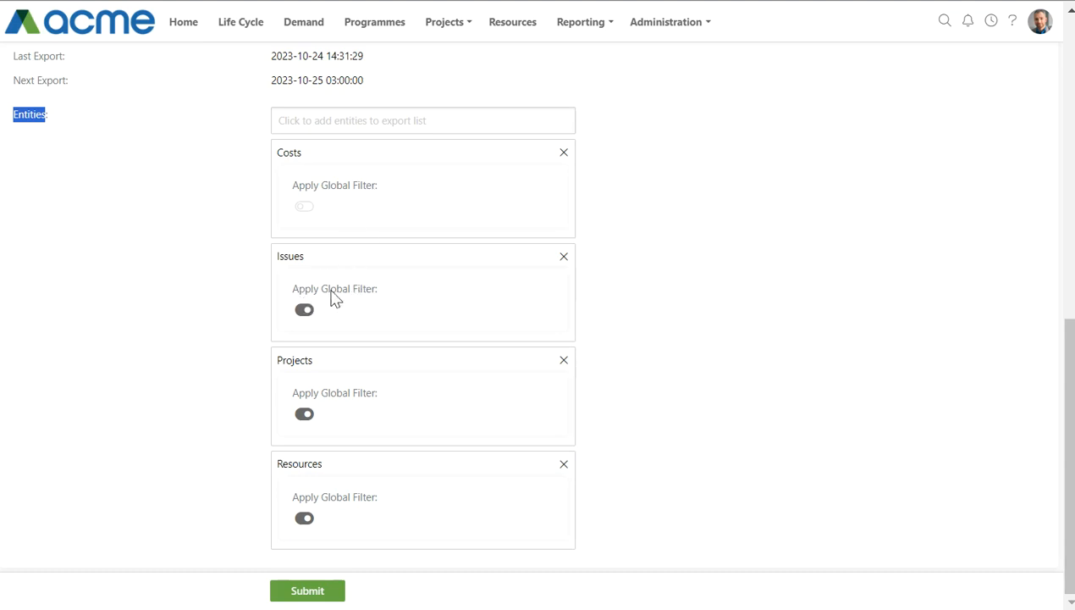
{"action": "left_click", "coordinate": [302, 310]}
Leave the export entities unchanged and submit the Business Intelligence API export settings.
{"action": "left_click", "coordinate": [669, 23]}
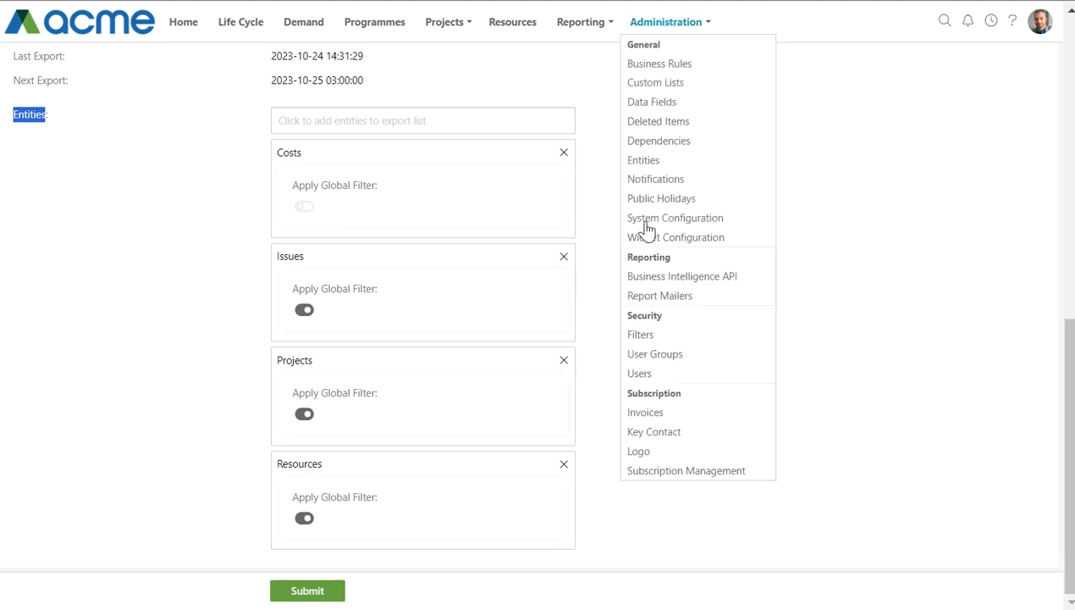
{"action": "left_click", "coordinate": [230, 217]}
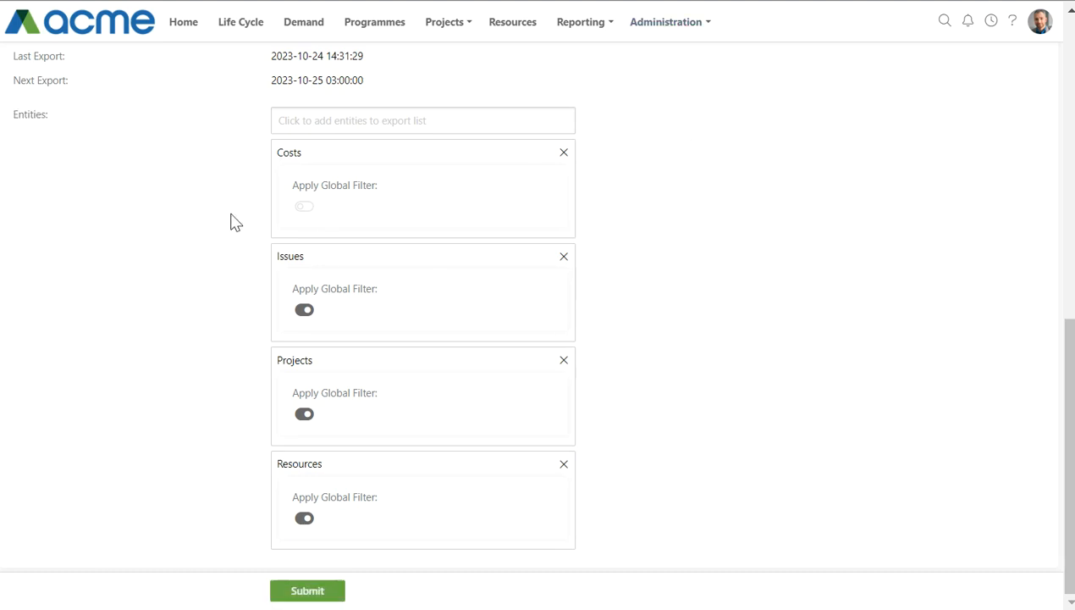
{"action": "left_click", "coordinate": [318, 120]}
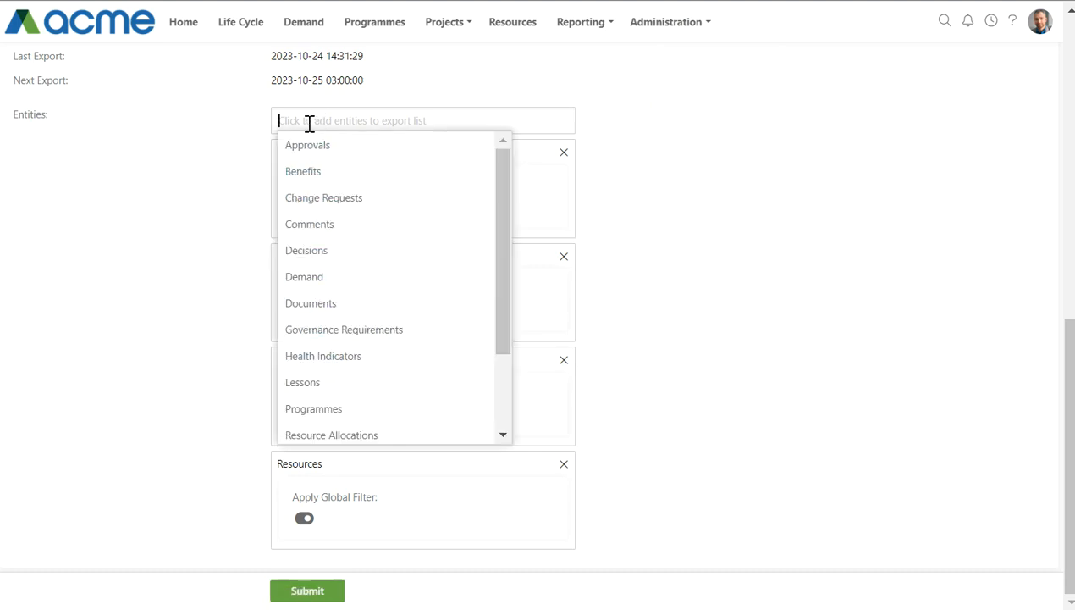
{"action": "left_click", "coordinate": [245, 149]}
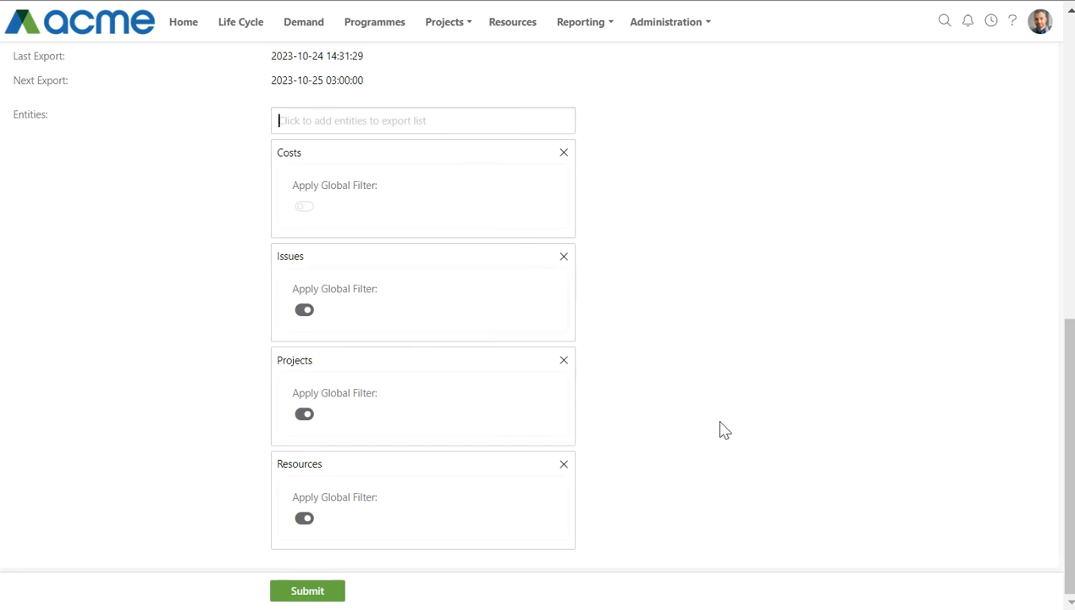
{"action": "scroll", "coordinate": [721, 429], "scroll_direction": "up", "scroll_amount": 1}
{"action": "scroll", "coordinate": [722, 429], "scroll_direction": "up", "scroll_amount": 1}
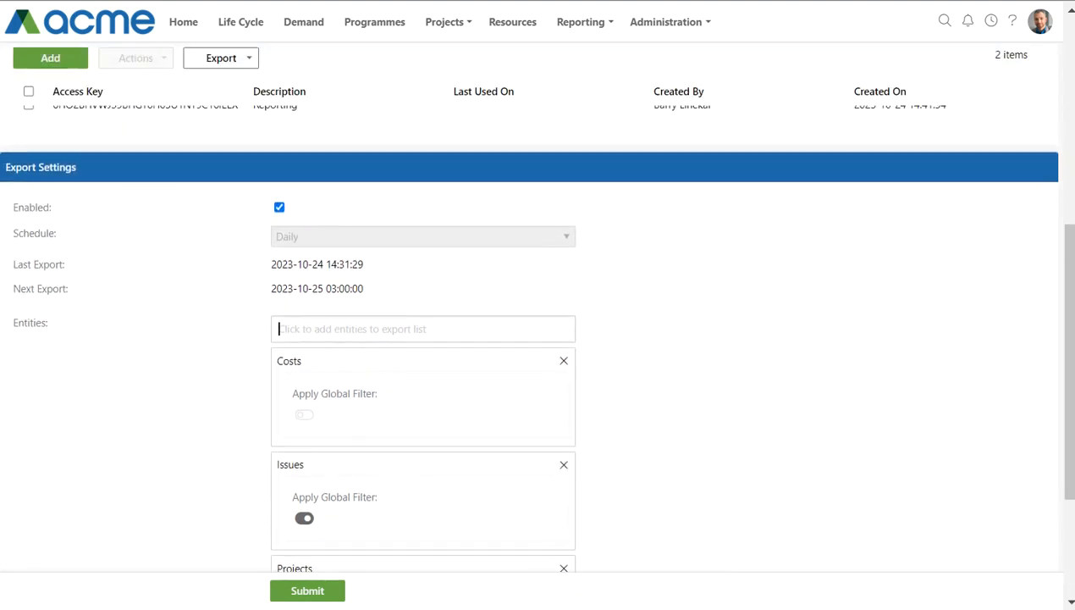
{"action": "left_click", "coordinate": [312, 591]}
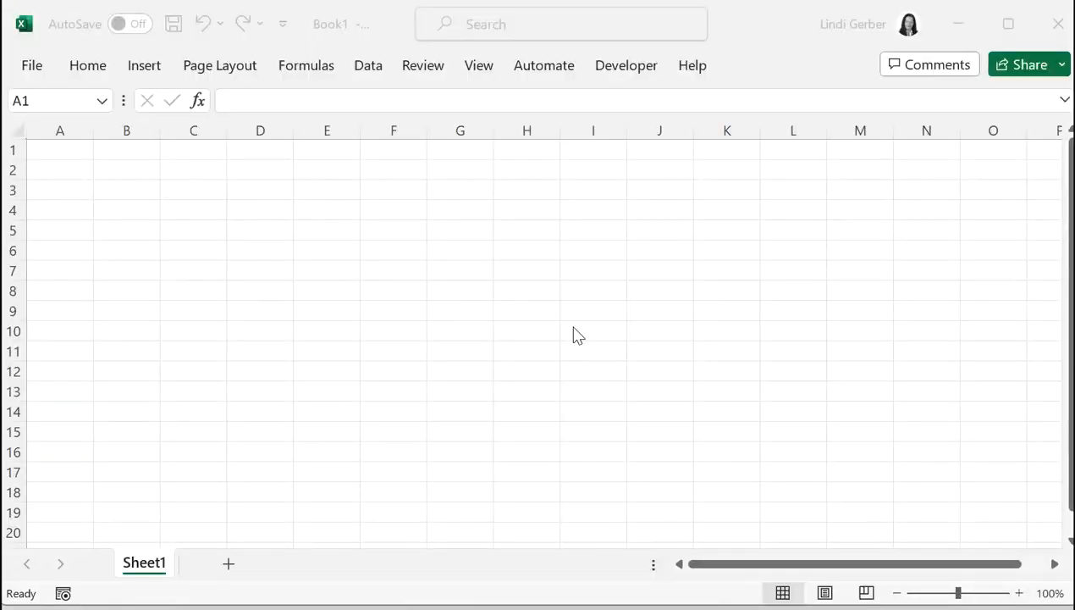
In the blank Excel workbook, start a Get Data import from an OData feed.
{"action": "left_click", "coordinate": [361, 68]}
{"action": "left_click", "coordinate": [368, 67]}
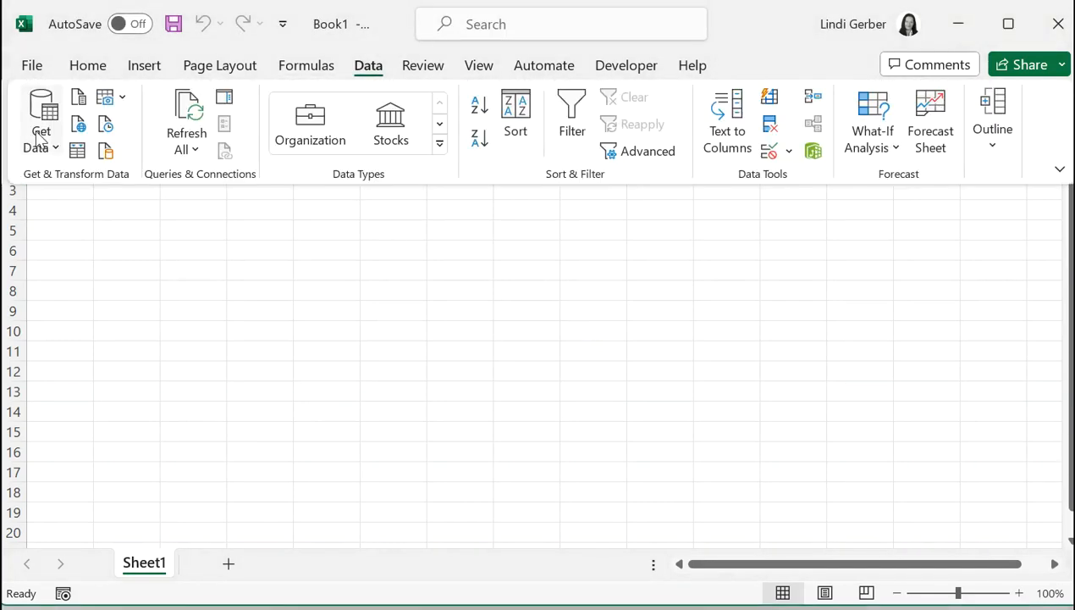
{"action": "left_click", "coordinate": [58, 155]}
{"action": "mouse_move", "coordinate": [125, 403]}
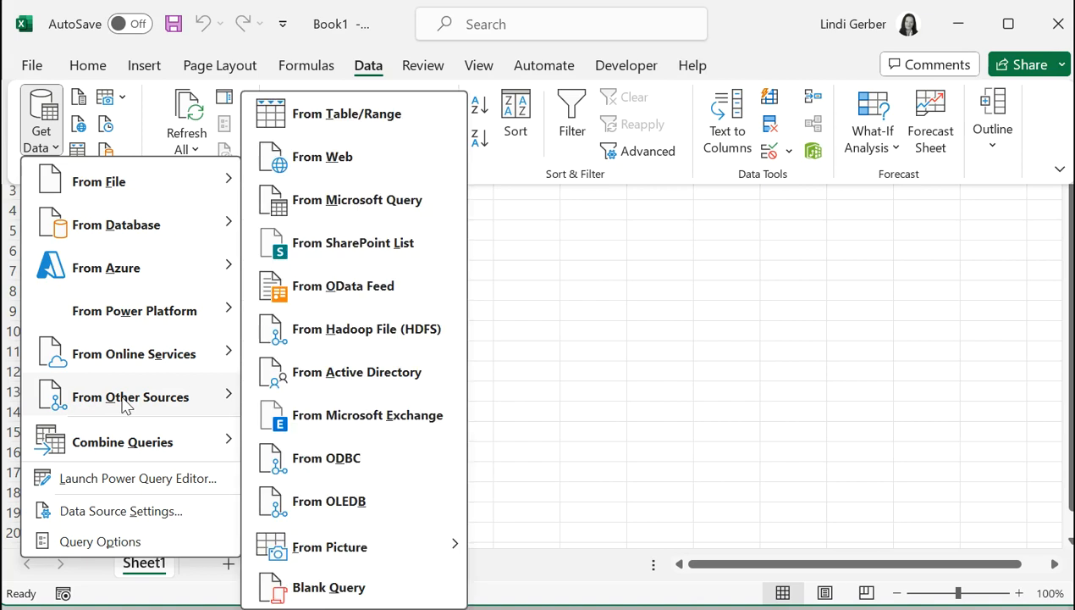
{"action": "left_click", "coordinate": [347, 294]}
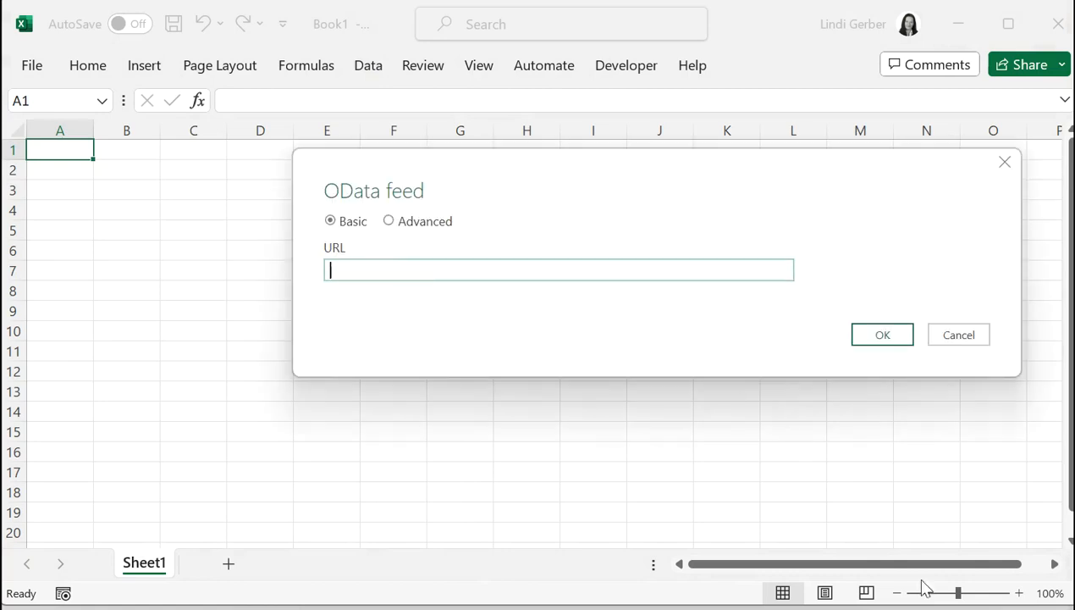
{"action": "key", "text": "alt+Tab"}
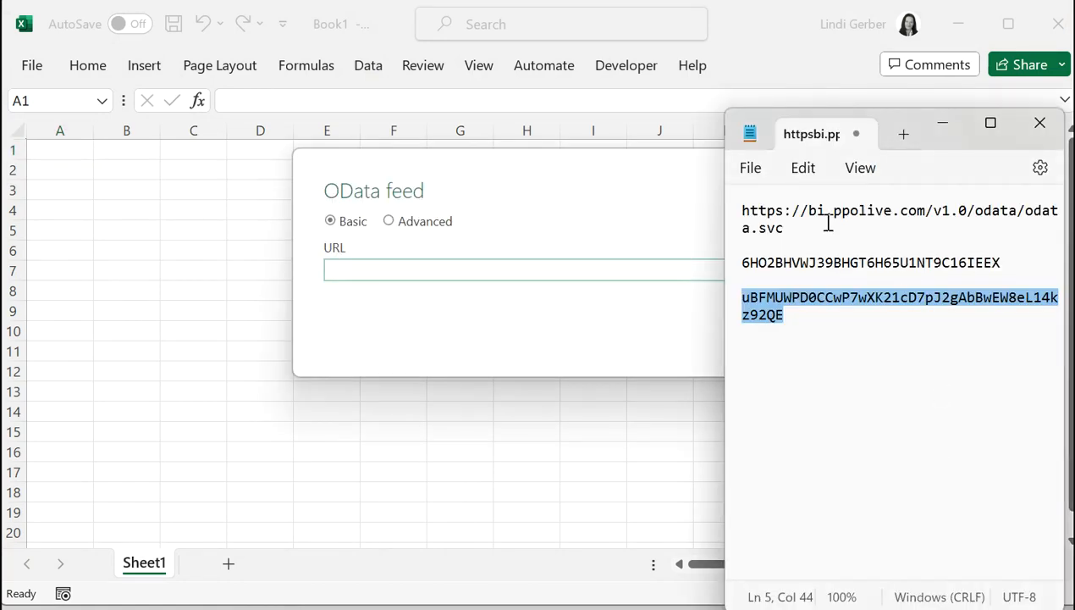
{"action": "left_click", "coordinate": [776, 225]}
{"action": "double_click", "coordinate": [775, 225]}
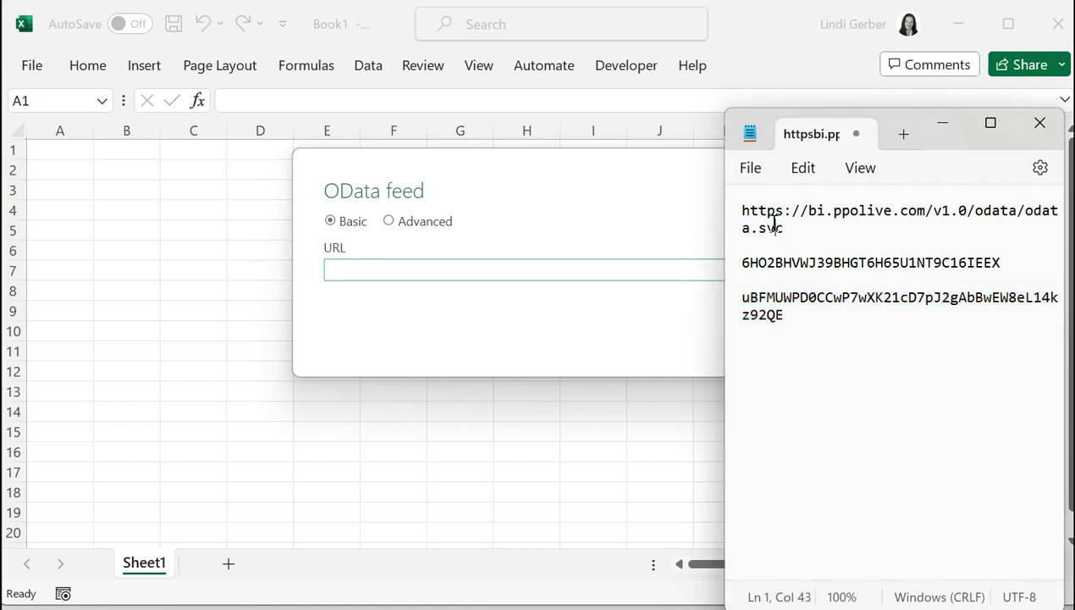
{"action": "triple_click", "coordinate": [777, 229]}
{"action": "double_click", "coordinate": [774, 226]}
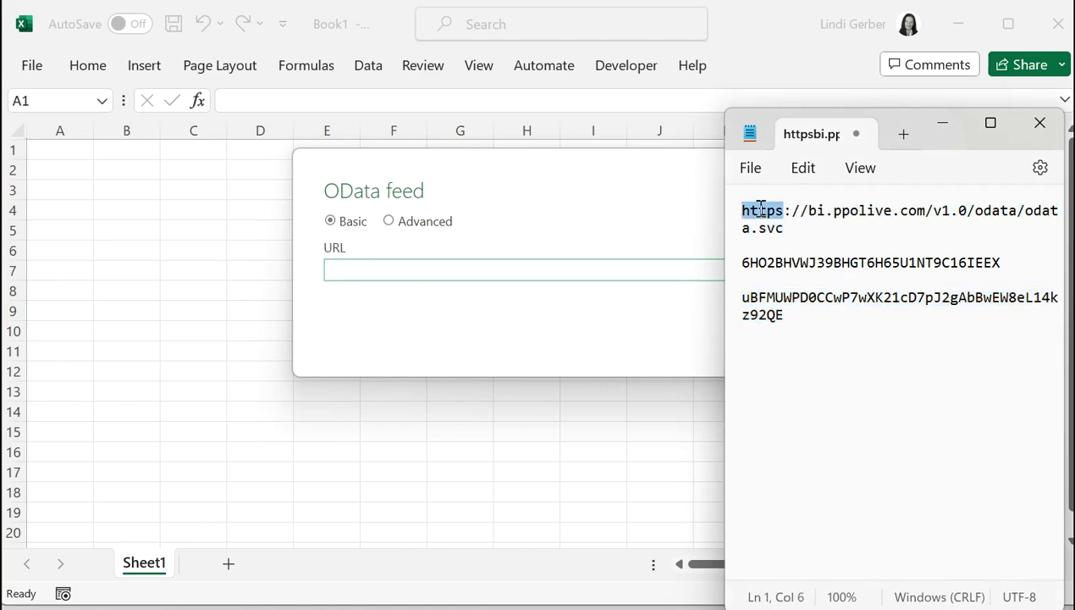
{"action": "triple_click", "coordinate": [761, 211]}
{"action": "right_click", "coordinate": [761, 219]}
{"action": "left_click", "coordinate": [783, 28]}
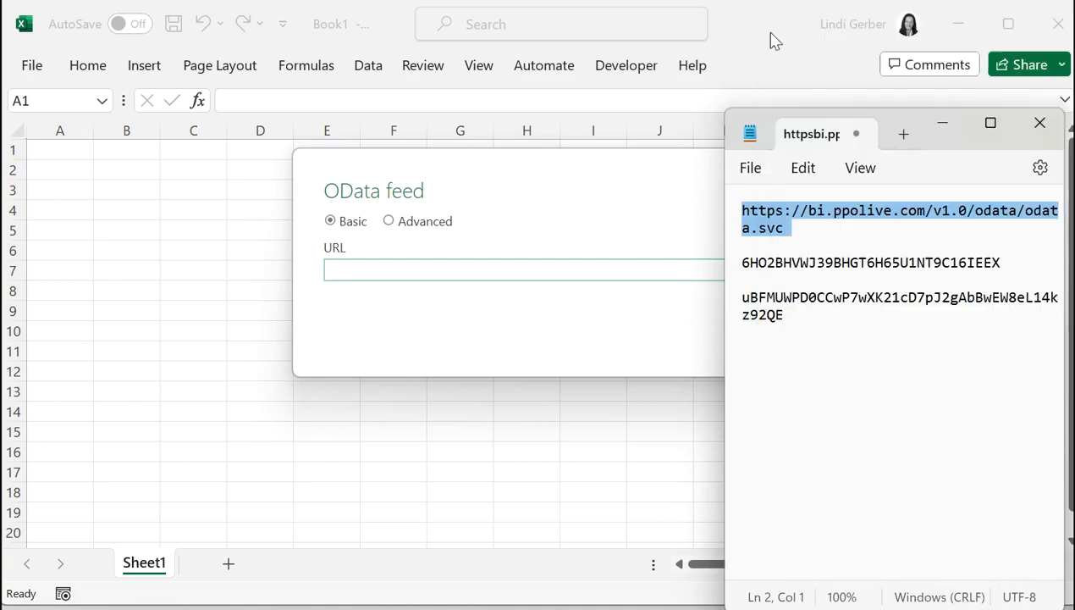
{"action": "left_click", "coordinate": [445, 265]}
{"action": "key", "text": "ctrl+v"}
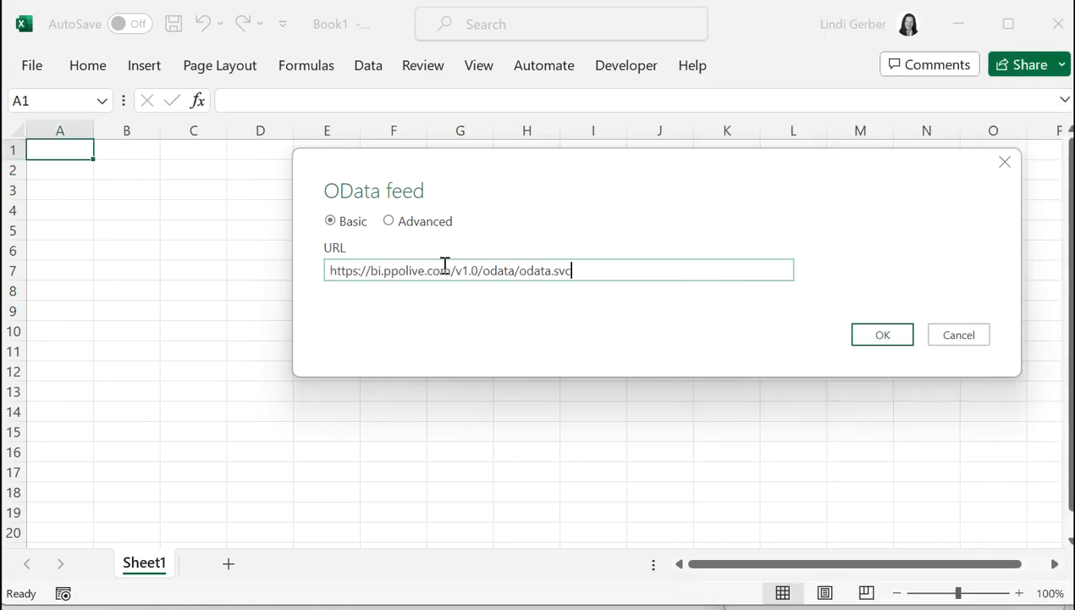
{"action": "left_click", "coordinate": [885, 339]}
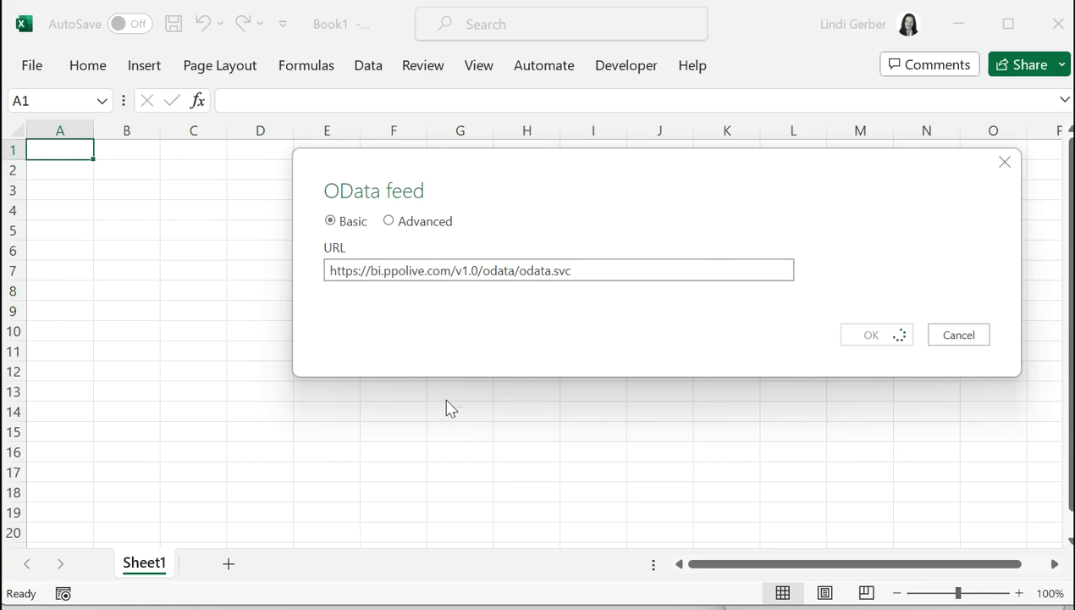
{"action": "left_click", "coordinate": [373, 263]}
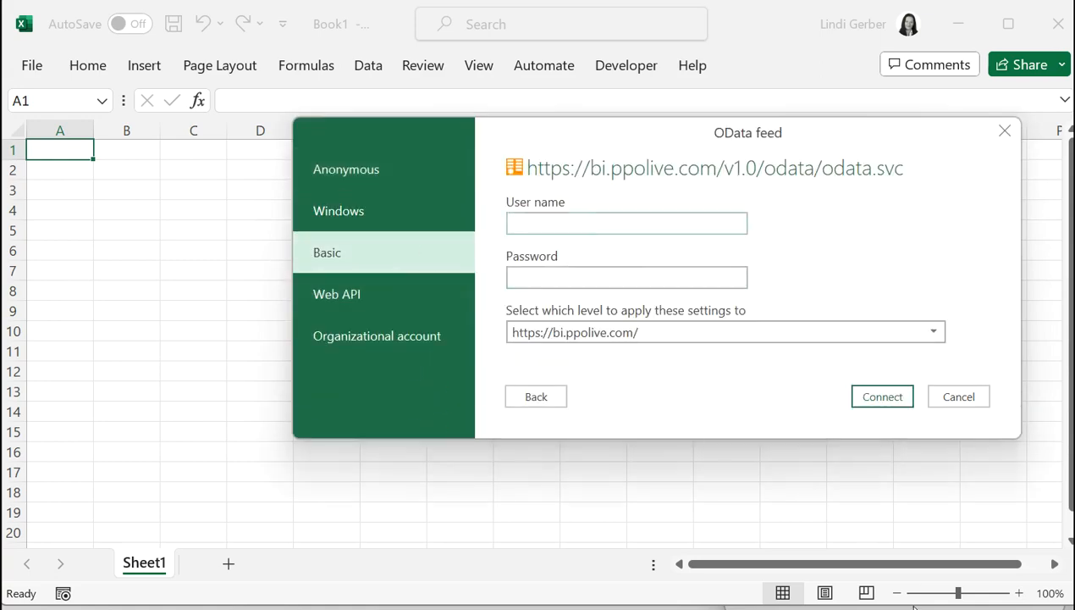
Enter the PPO access key from Notepad as the User name.
{"action": "mouse_move", "coordinate": [940, 608]}
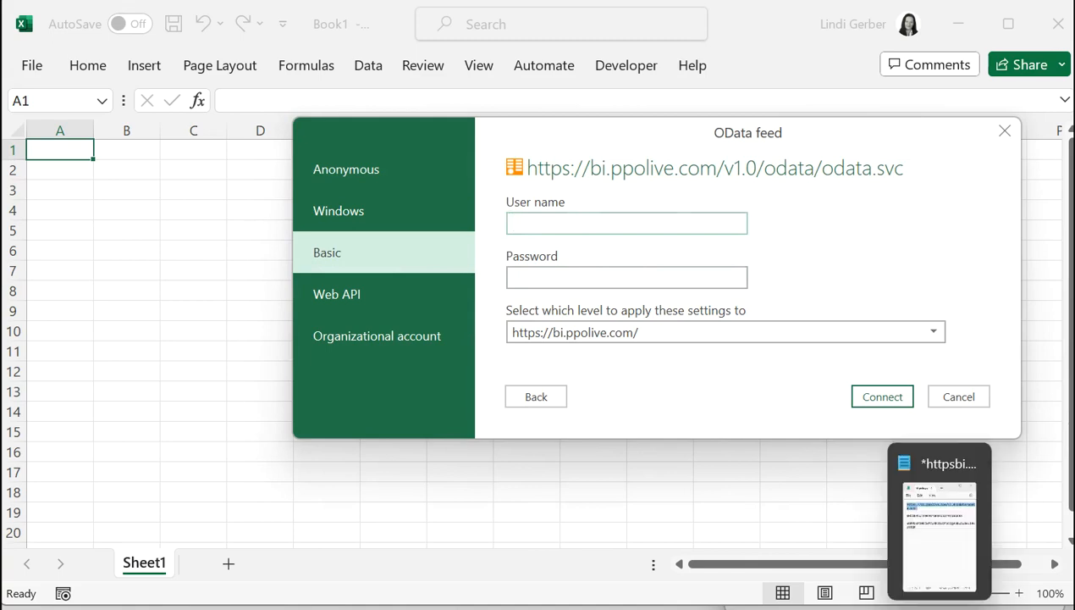
{"action": "left_click", "coordinate": [940, 534]}
{"action": "double_click", "coordinate": [829, 259]}
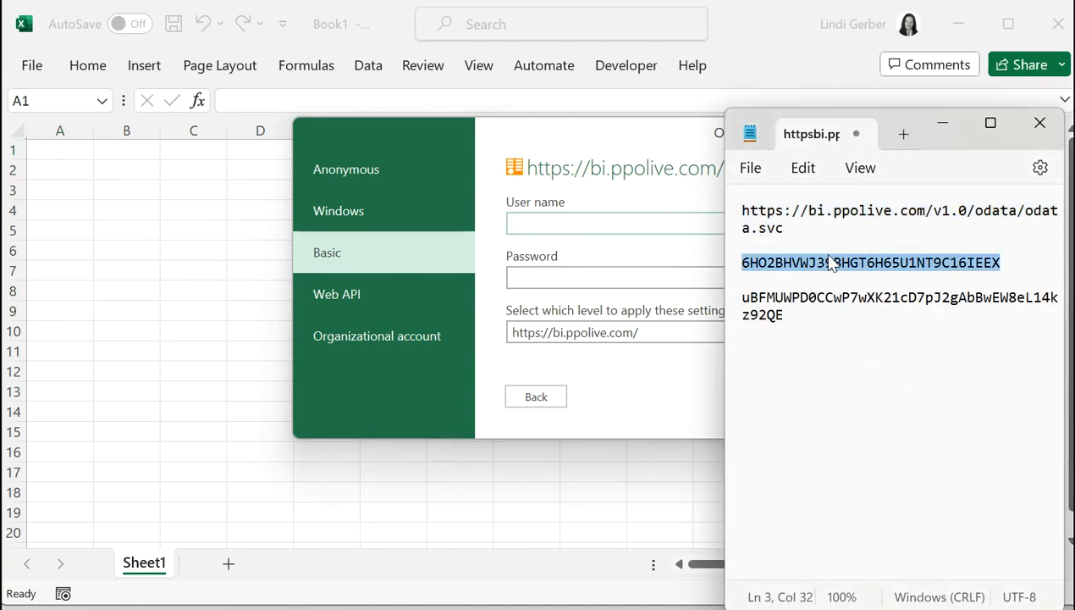
{"action": "right_click", "coordinate": [805, 262]}
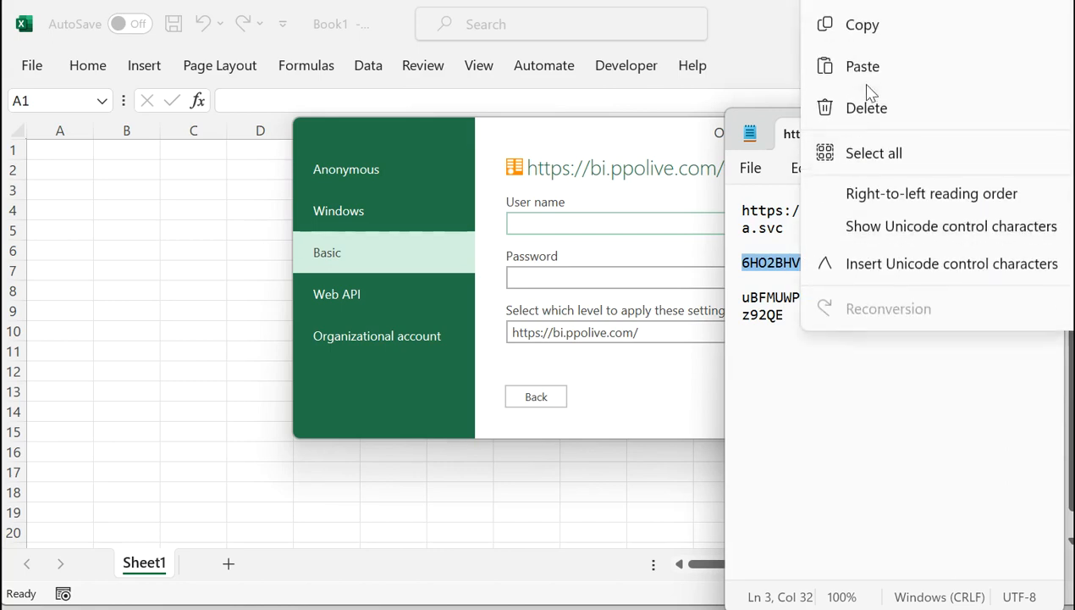
{"action": "left_click", "coordinate": [857, 24]}
{"action": "left_click", "coordinate": [545, 218]}
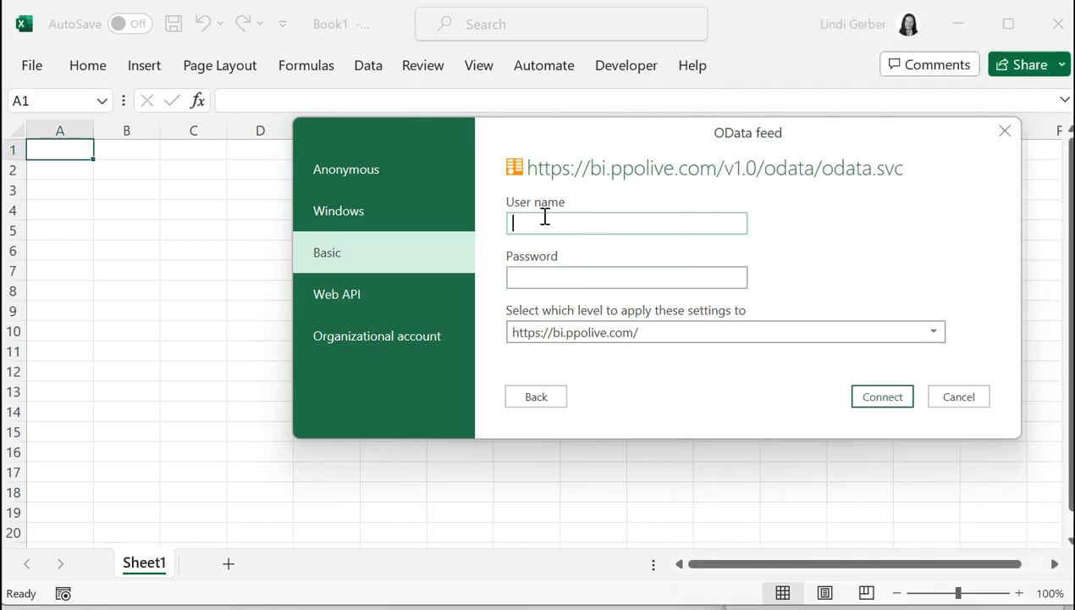
{"action": "key", "text": "ctrl+v"}
Enter the secret key as the Password and connect to the feed.
{"action": "left_click", "coordinate": [566, 271]}
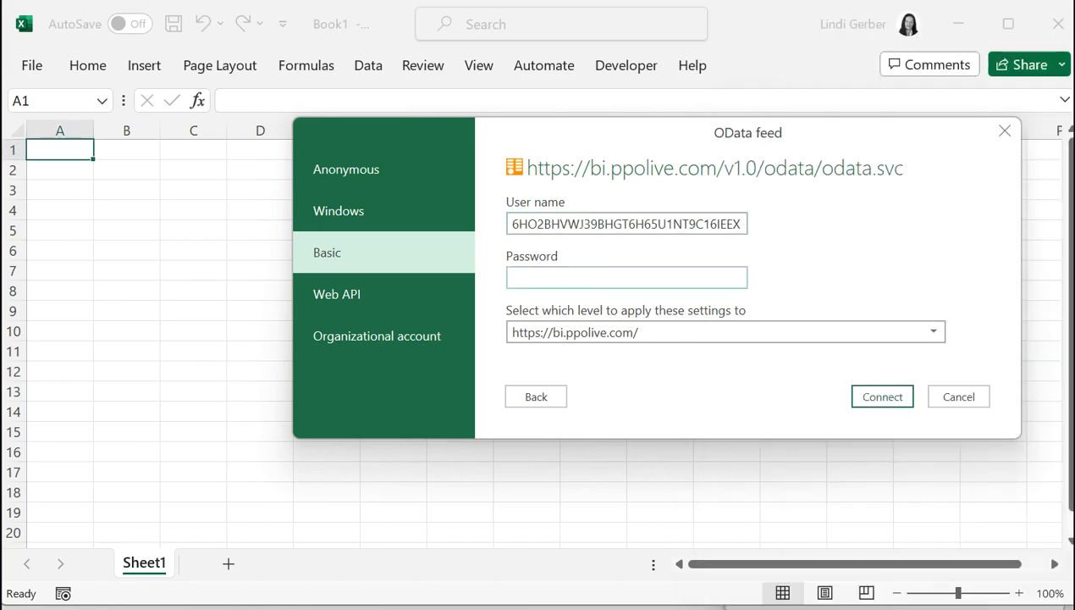
{"action": "key", "text": "alt+Tab"}
{"action": "double_click", "coordinate": [754, 306]}
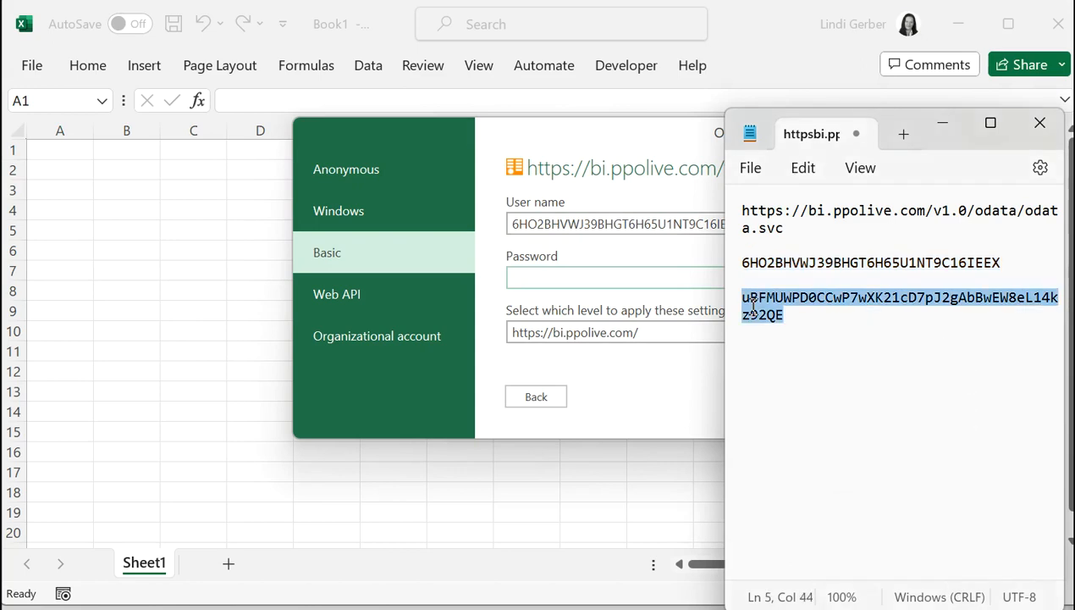
{"action": "right_click", "coordinate": [754, 311]}
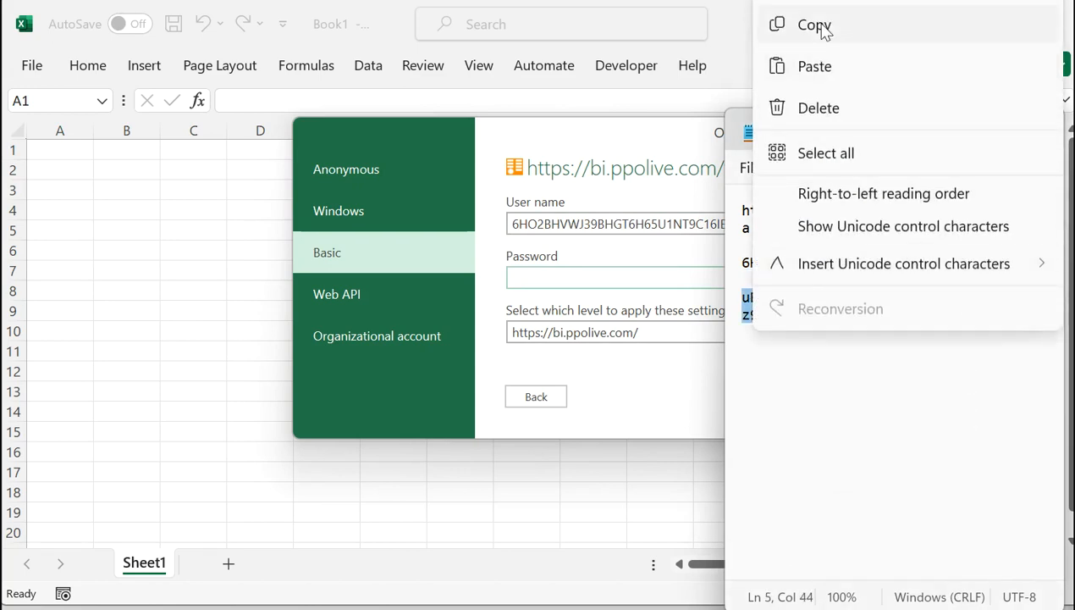
{"action": "left_click", "coordinate": [767, 25]}
{"action": "left_click", "coordinate": [570, 284]}
{"action": "right_click", "coordinate": [571, 278]}
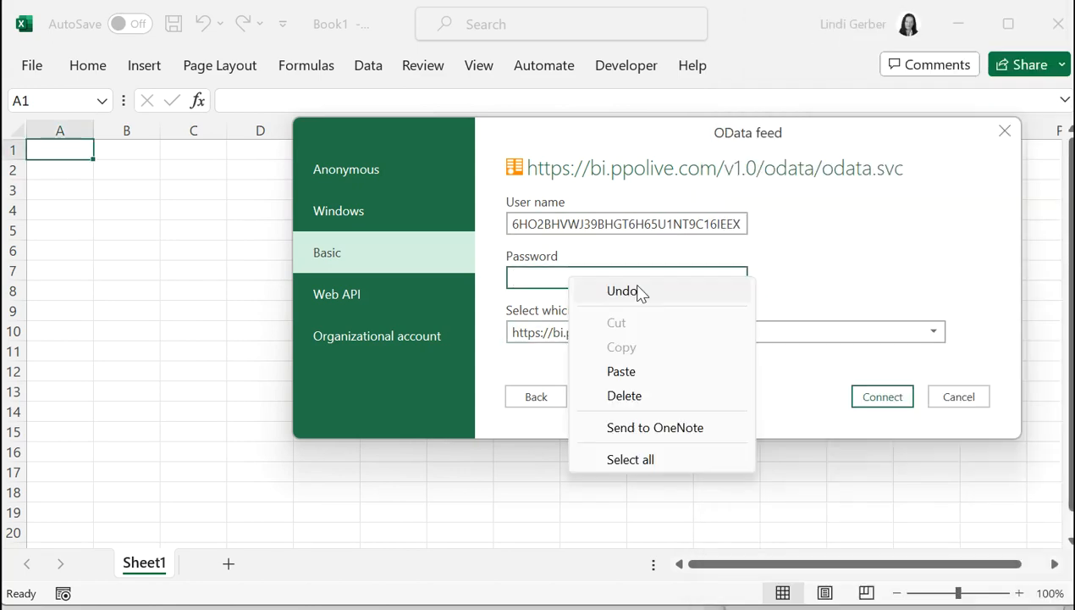
{"action": "left_click", "coordinate": [610, 391]}
{"action": "key", "text": "ctrl+v"}
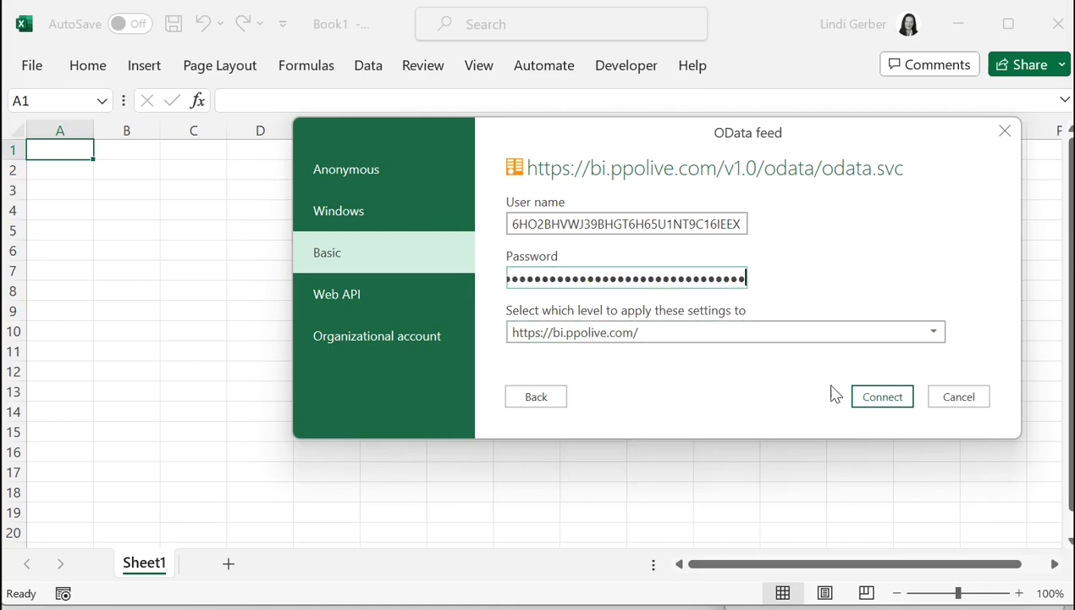
{"action": "left_click", "coordinate": [882, 398]}
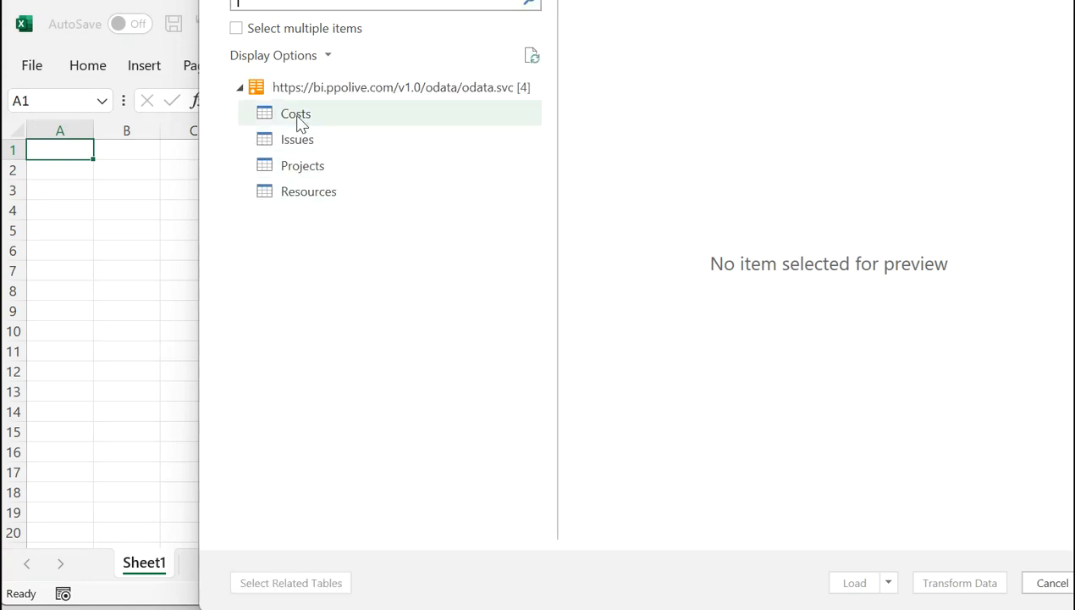
Preview the Projects table in the Navigator and load it into the workbook.
{"action": "left_click", "coordinate": [265, 178]}
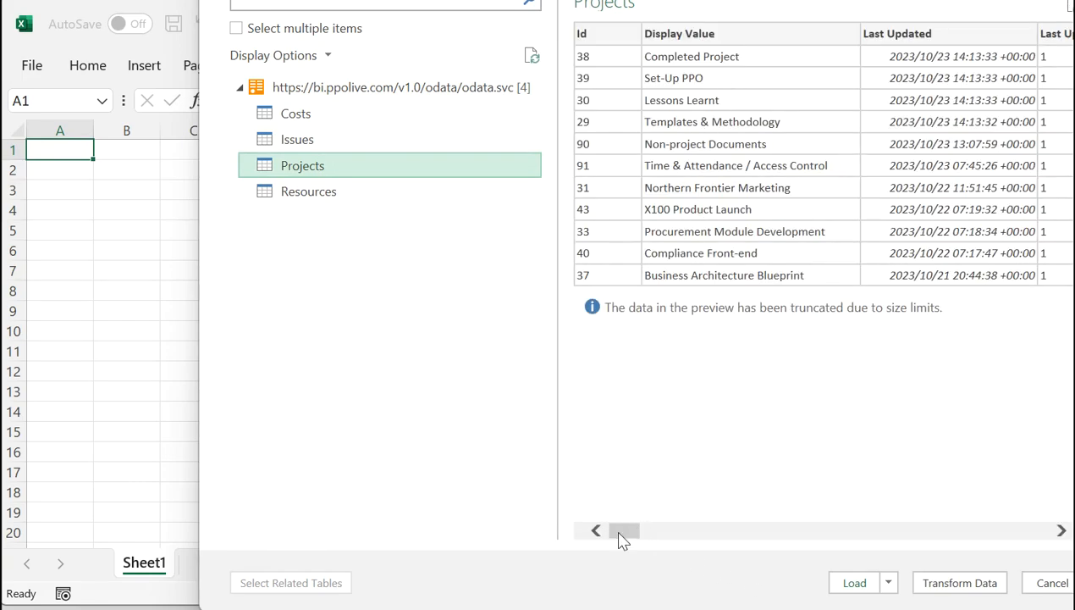
{"action": "mouse_move", "coordinate": [619, 539]}
{"action": "left_mouse_down"}
{"action": "mouse_move", "coordinate": [709, 546]}
{"action": "mouse_move", "coordinate": [780, 534]}
{"action": "mouse_move", "coordinate": [610, 535]}
{"action": "left_mouse_up"}
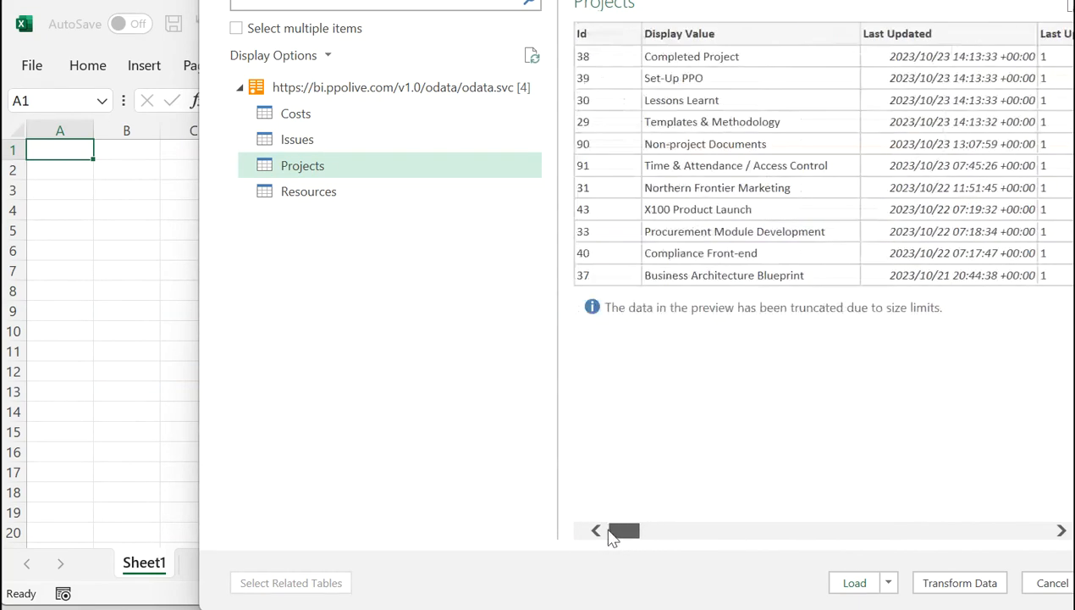
{"action": "left_click", "coordinate": [854, 582]}
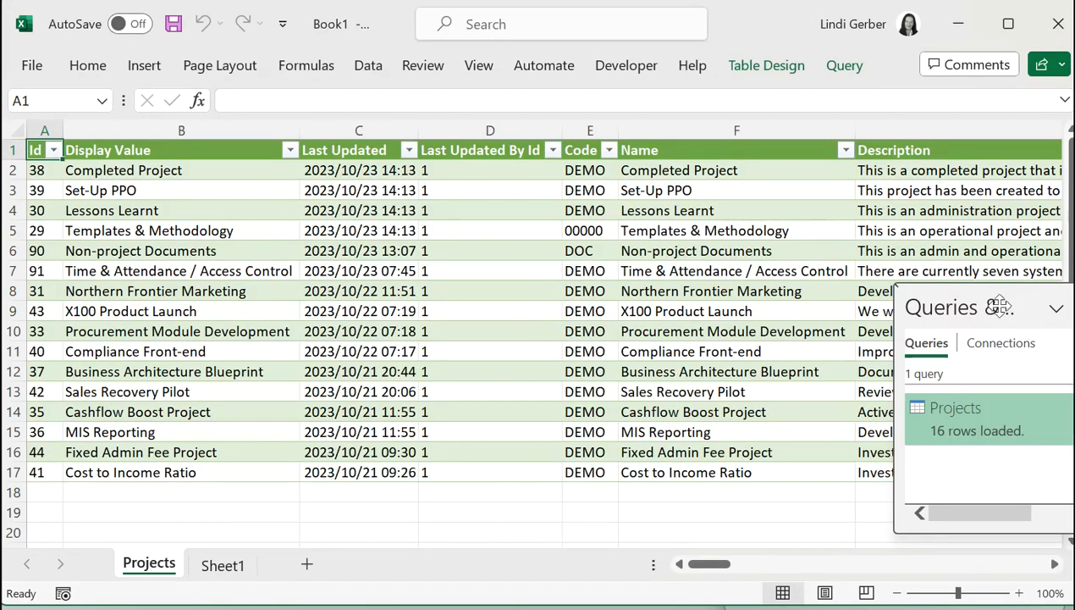
Close Queries & Connections and insert a PivotTable from the Projects table on a new worksheet.
{"action": "left_click_drag", "start_coordinate": [986, 298], "coordinate": [791, 251]}
{"action": "left_click", "coordinate": [905, 263]}
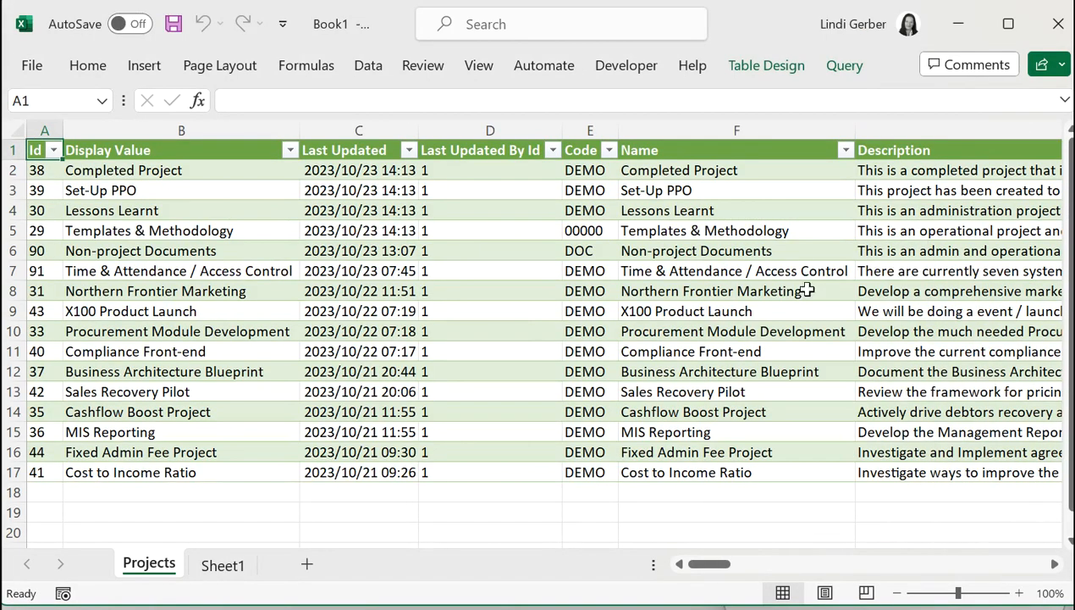
{"action": "left_click", "coordinate": [146, 68]}
{"action": "left_click", "coordinate": [42, 150]}
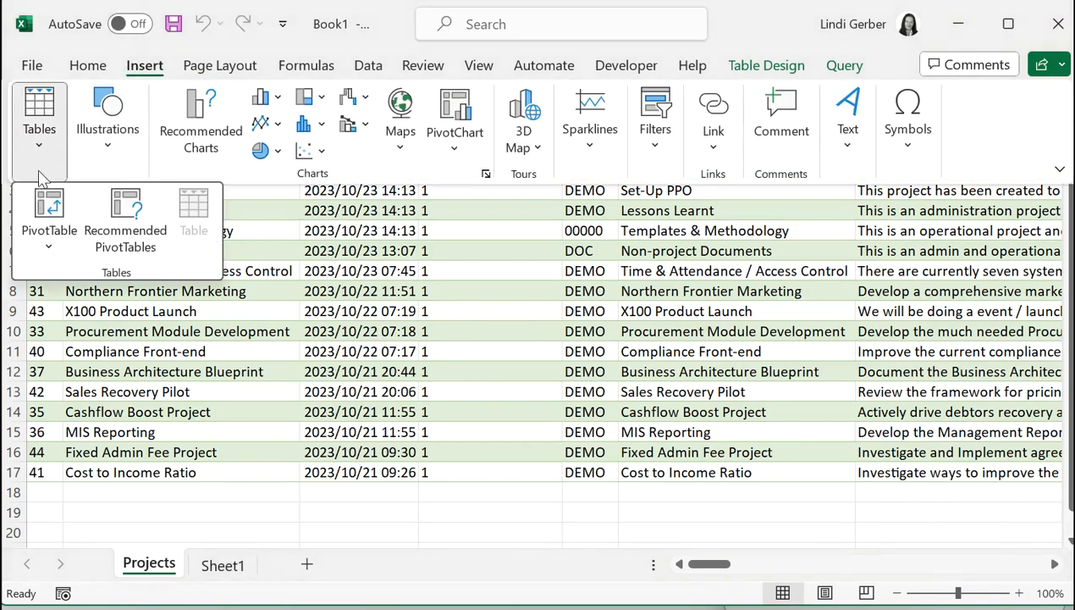
{"action": "left_click", "coordinate": [44, 209]}
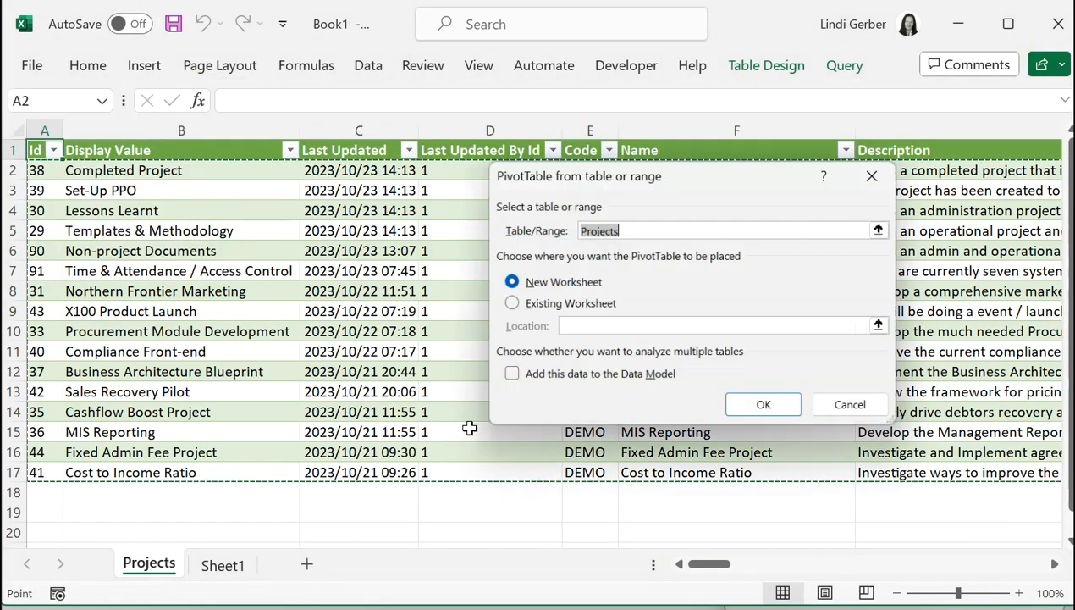
{"action": "left_click", "coordinate": [750, 408]}
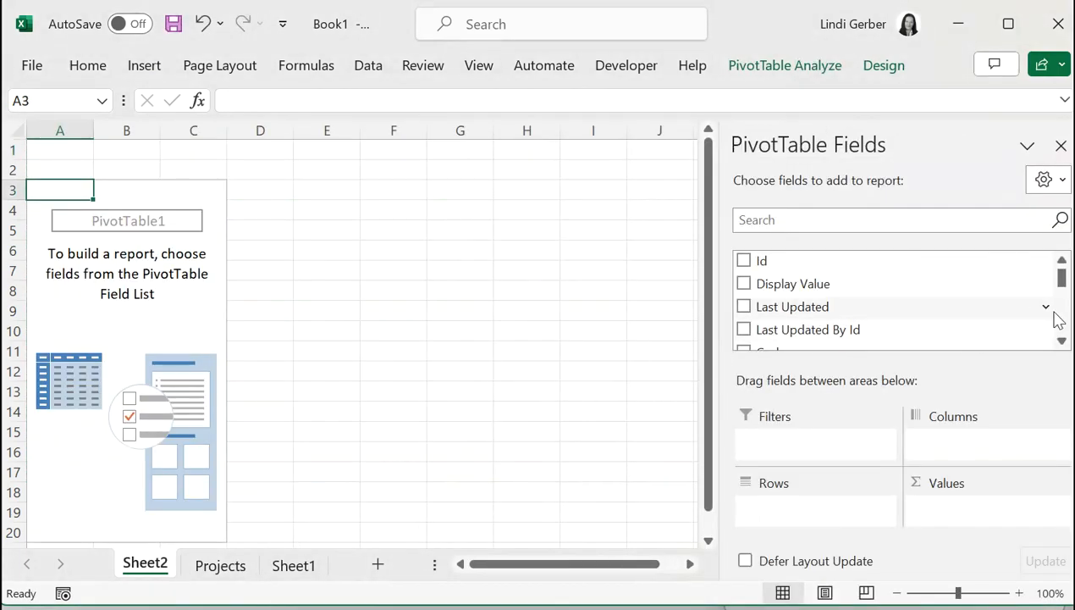
Lay out the PivotTable with Count of Id in Values, Phase in Columns, Status in Rows.
{"action": "left_click_drag", "start_coordinate": [940, 265], "coordinate": [997, 511]}
{"action": "left_click_drag", "start_coordinate": [1061, 280], "coordinate": [1067, 303]}
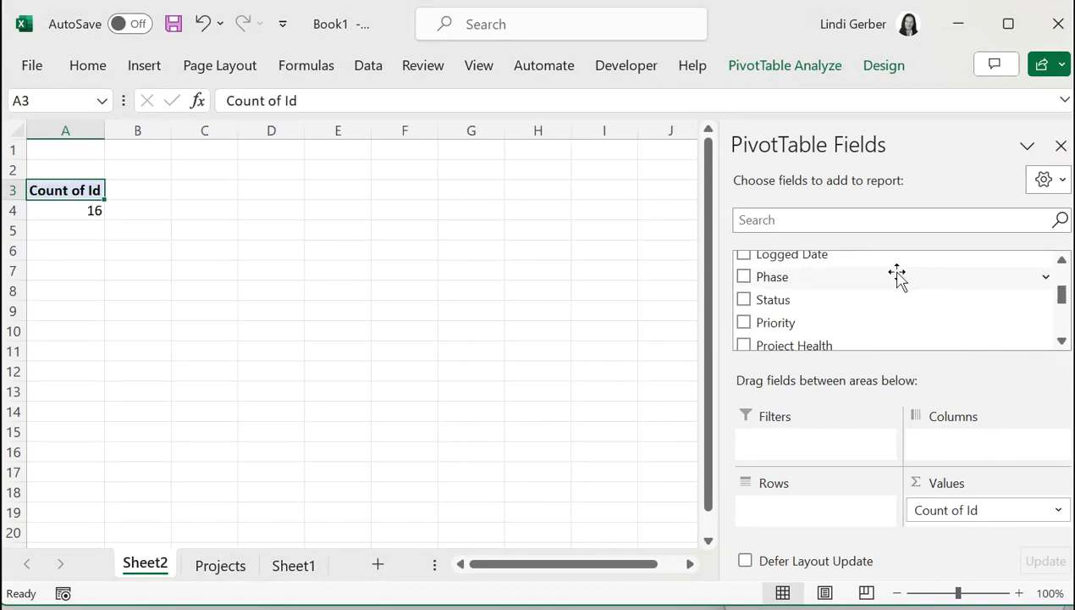
{"action": "left_click_drag", "start_coordinate": [897, 276], "coordinate": [958, 449]}
{"action": "left_click_drag", "start_coordinate": [790, 307], "coordinate": [773, 507]}
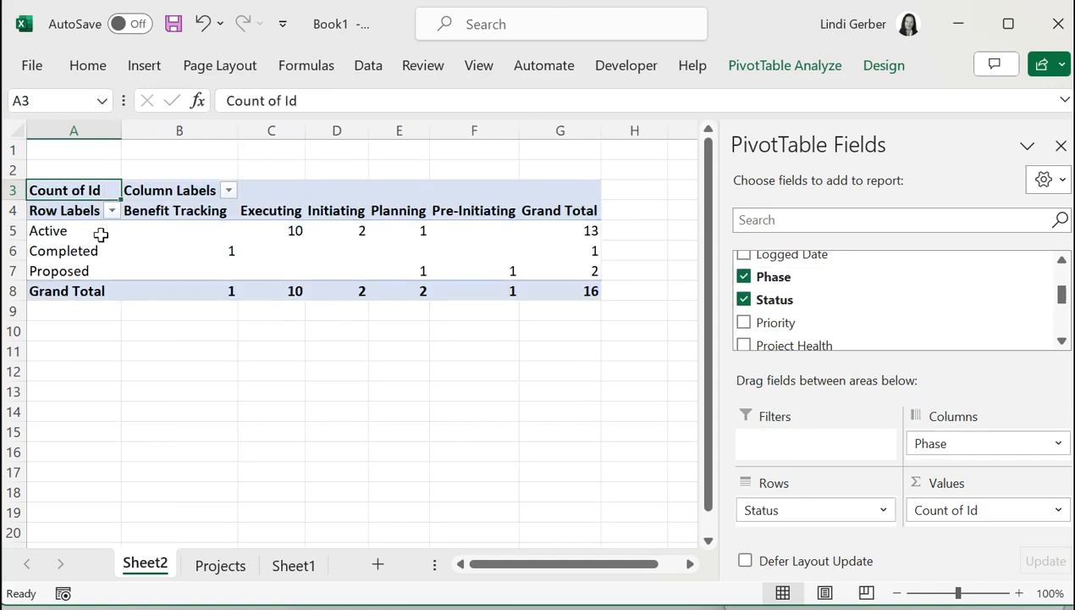
{"action": "left_click_drag", "start_coordinate": [89, 232], "coordinate": [492, 276]}
Insert a stacked column PivotChart of the pivot's project counts.
{"action": "left_click", "coordinate": [145, 68]}
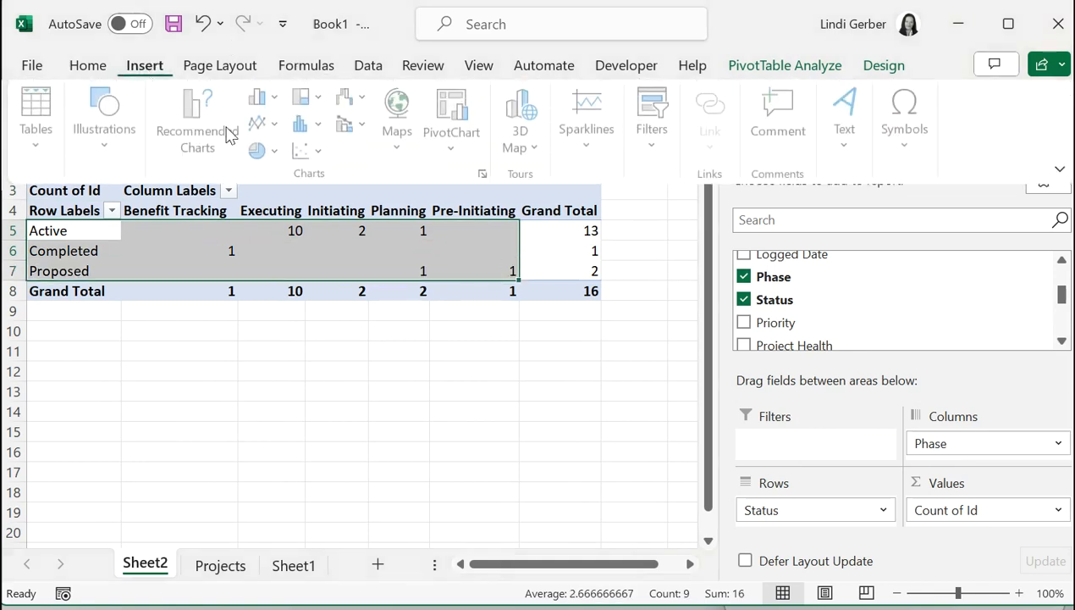
{"action": "left_click", "coordinate": [280, 98]}
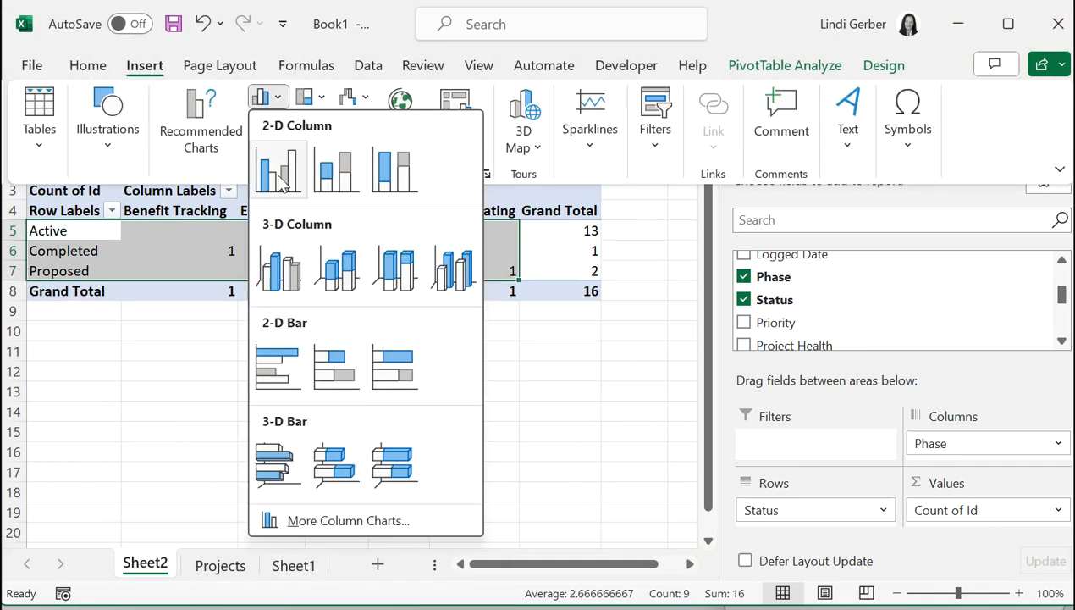
{"action": "left_click", "coordinate": [332, 162]}
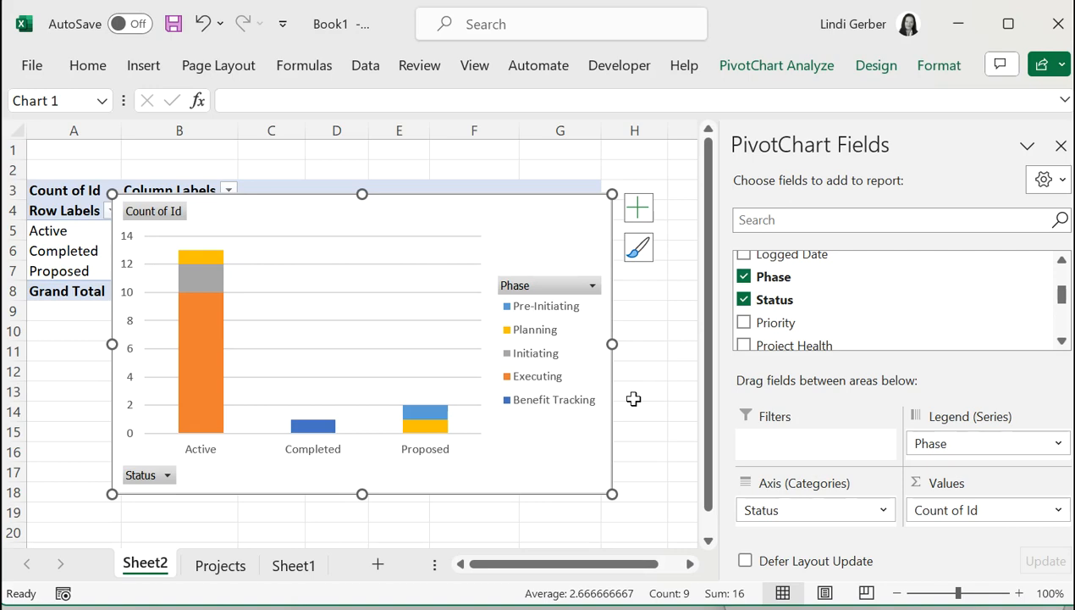
Deselect the chart and switch over to Power BI Desktop.
{"action": "left_click", "coordinate": [647, 370]}
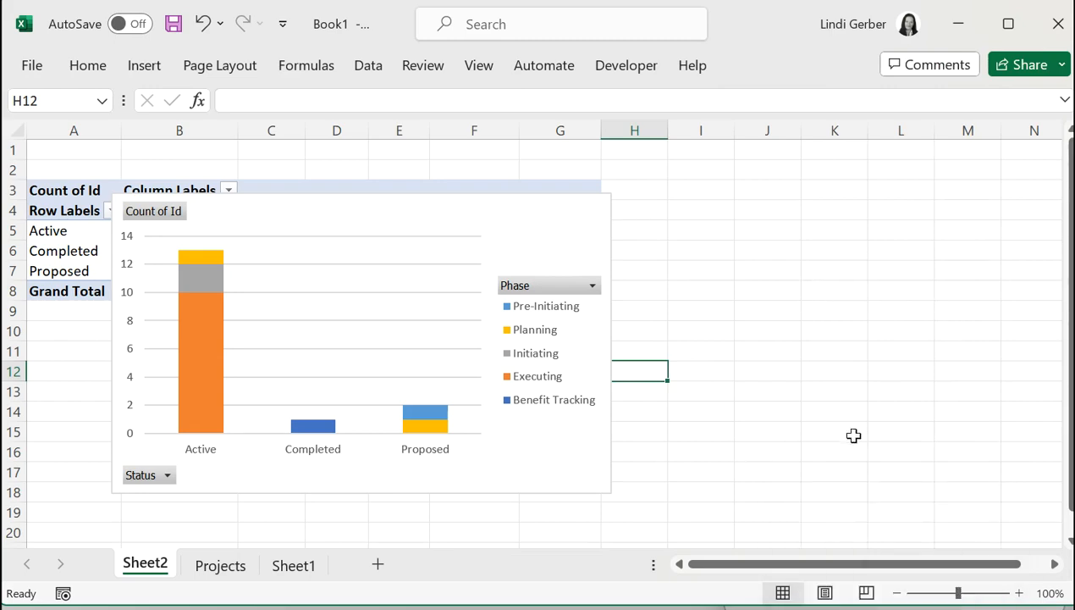
{"action": "left_click", "coordinate": [825, 429]}
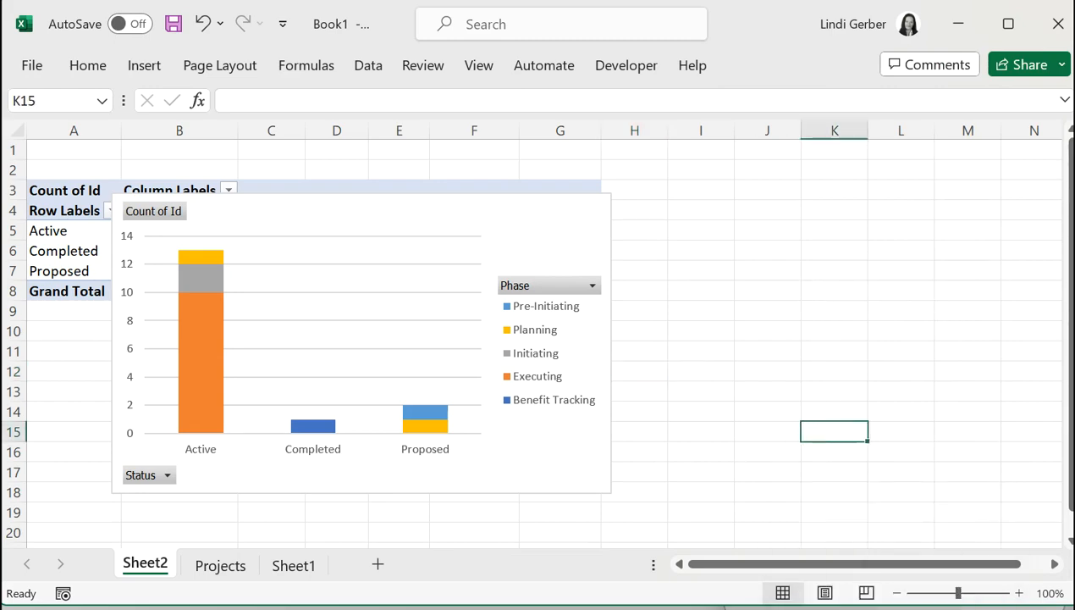
{"action": "left_click", "coordinate": [755, 607]}
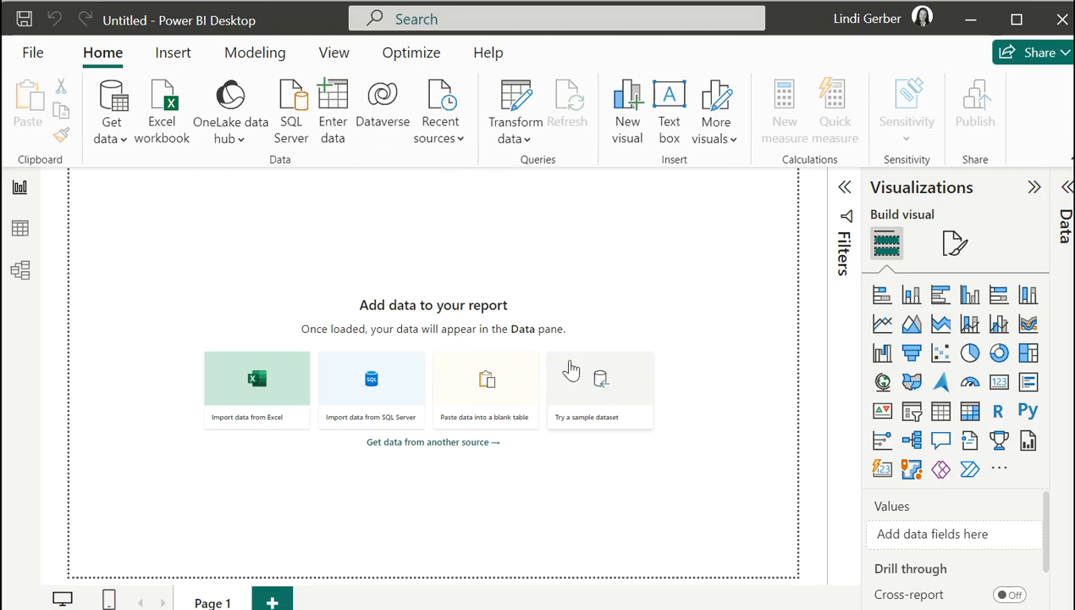
{"action": "left_click", "coordinate": [122, 140]}
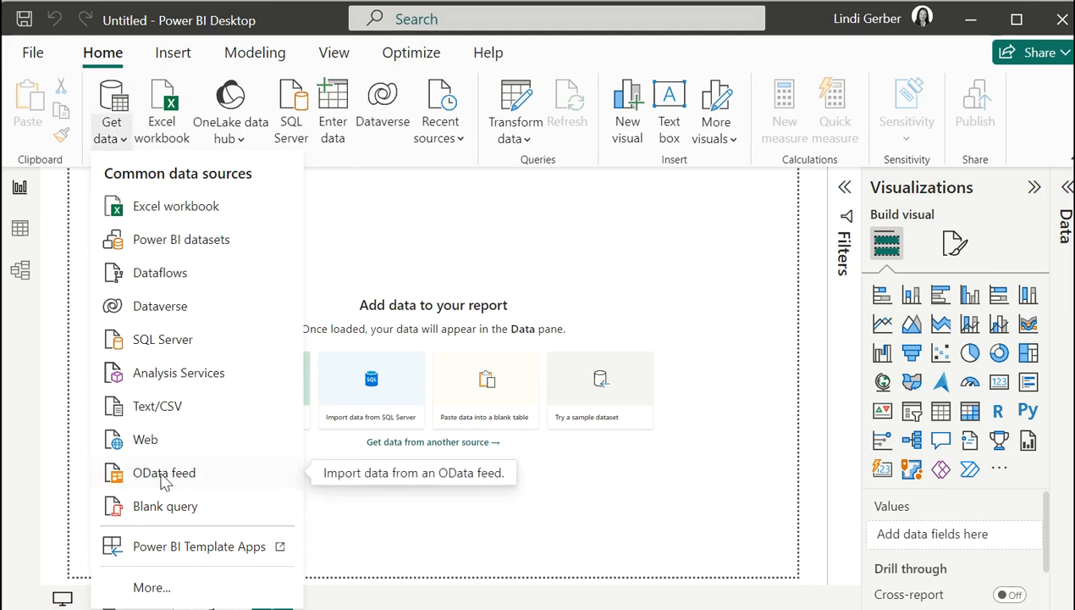
{"action": "left_click", "coordinate": [479, 437]}
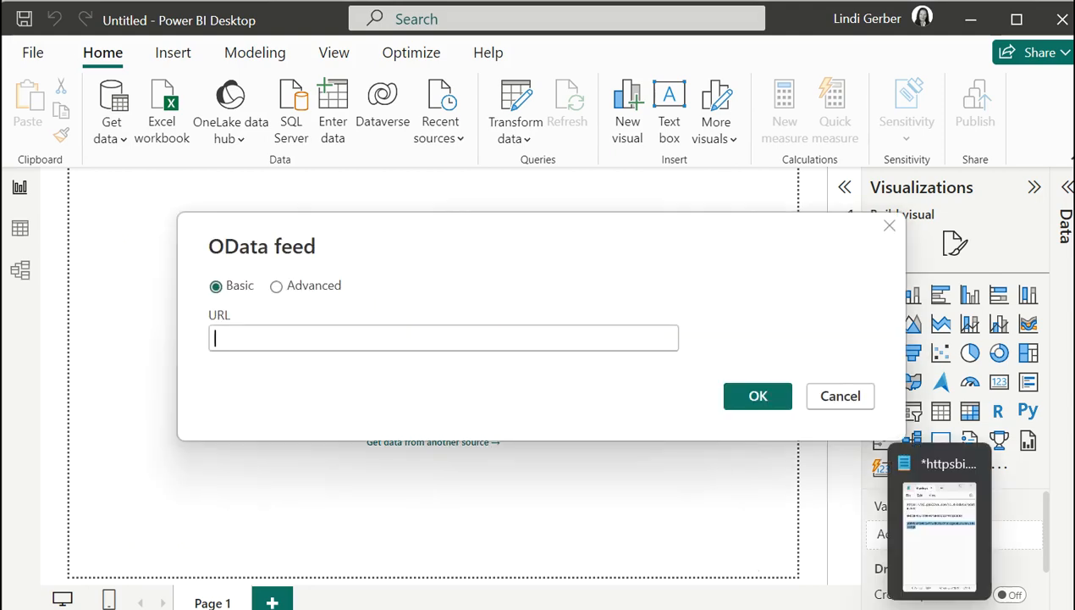
{"action": "left_click", "coordinate": [968, 443]}
{"action": "triple_click", "coordinate": [771, 226]}
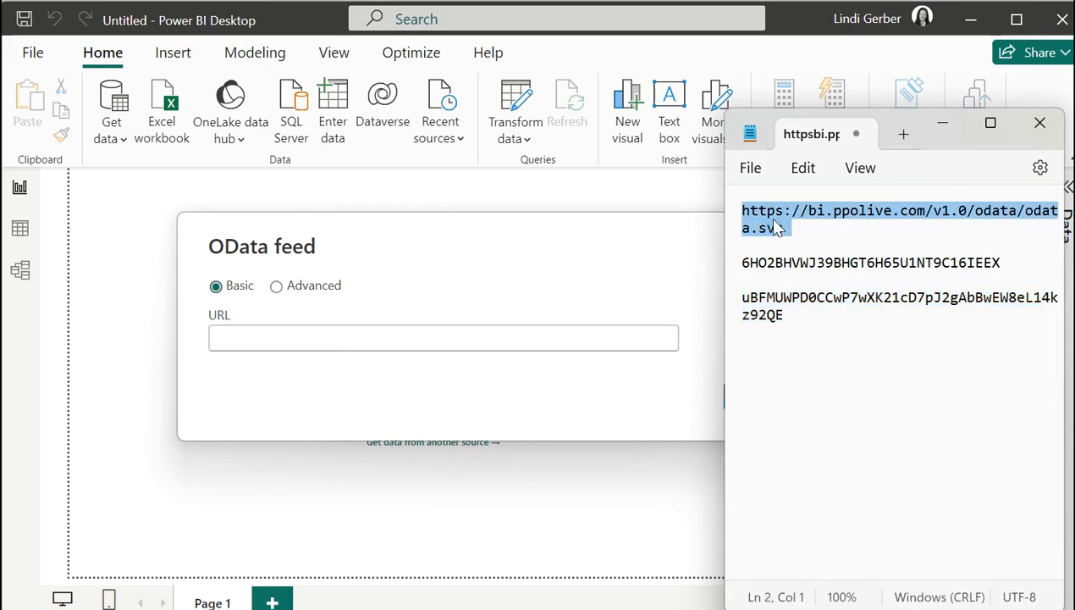
{"action": "right_click", "coordinate": [770, 229]}
{"action": "left_click", "coordinate": [845, 27]}
{"action": "left_click", "coordinate": [432, 339]}
{"action": "key", "text": "ctrl+v"}
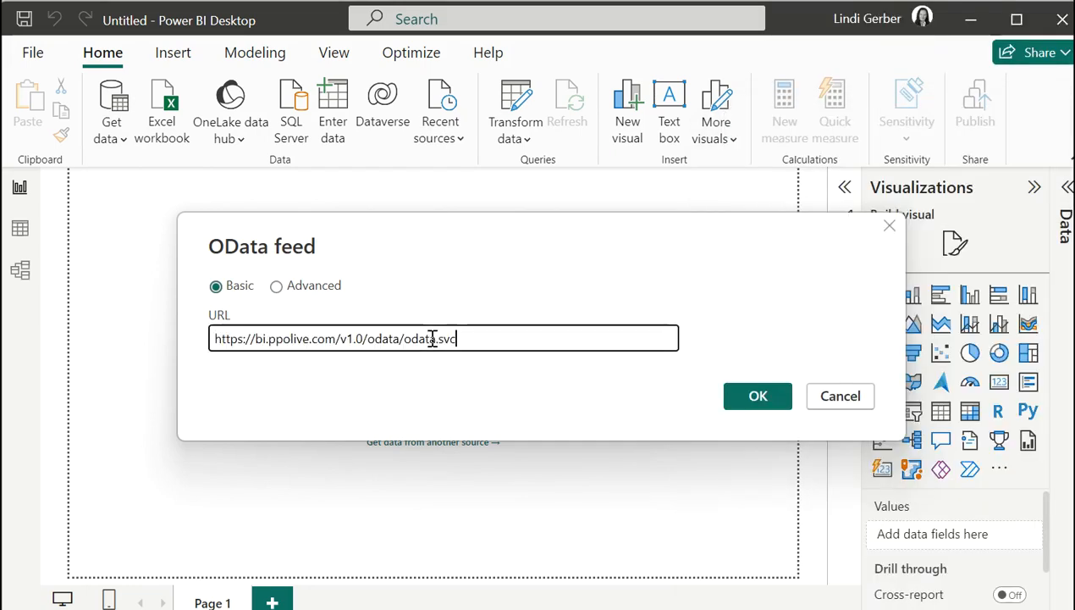
{"action": "left_click", "coordinate": [735, 402]}
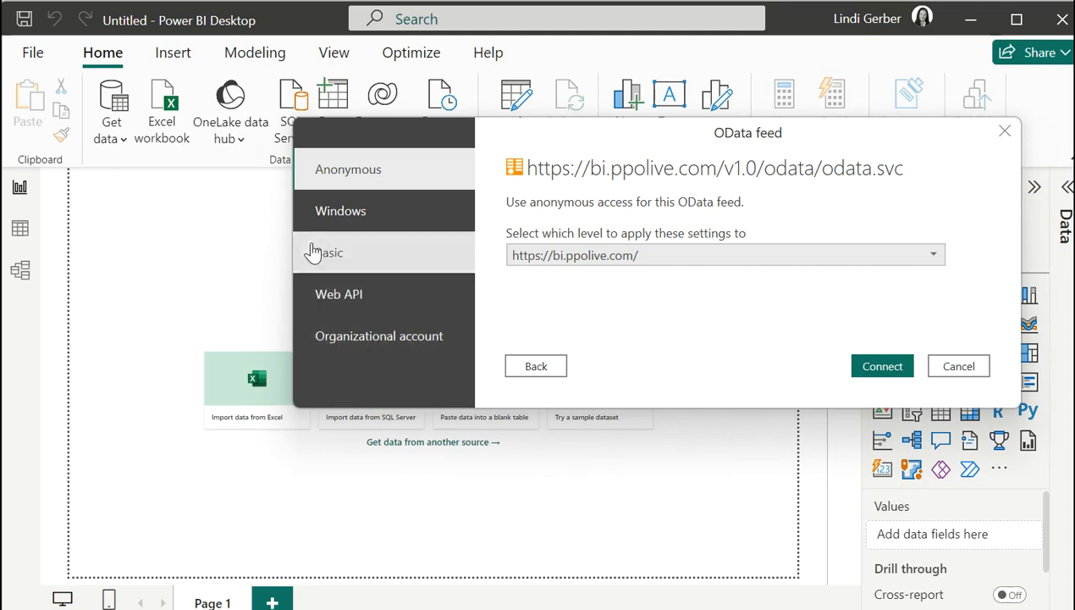
Choose Basic access and paste the access key from Notepad as the user name.
{"action": "left_click", "coordinate": [319, 250]}
{"action": "left_click", "coordinate": [554, 219]}
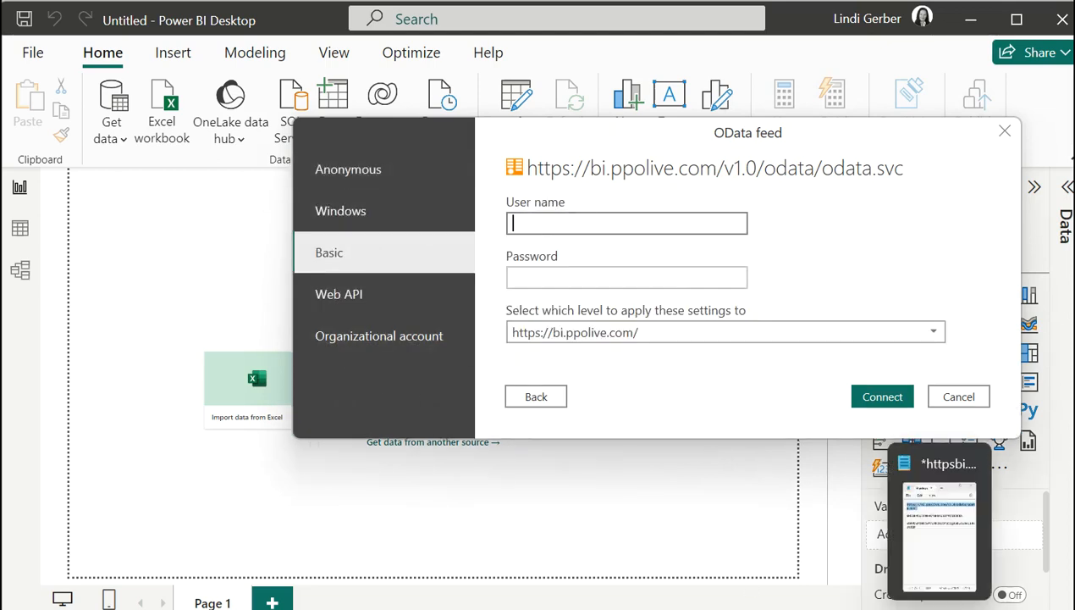
{"action": "left_click", "coordinate": [941, 492]}
{"action": "double_click", "coordinate": [865, 263]}
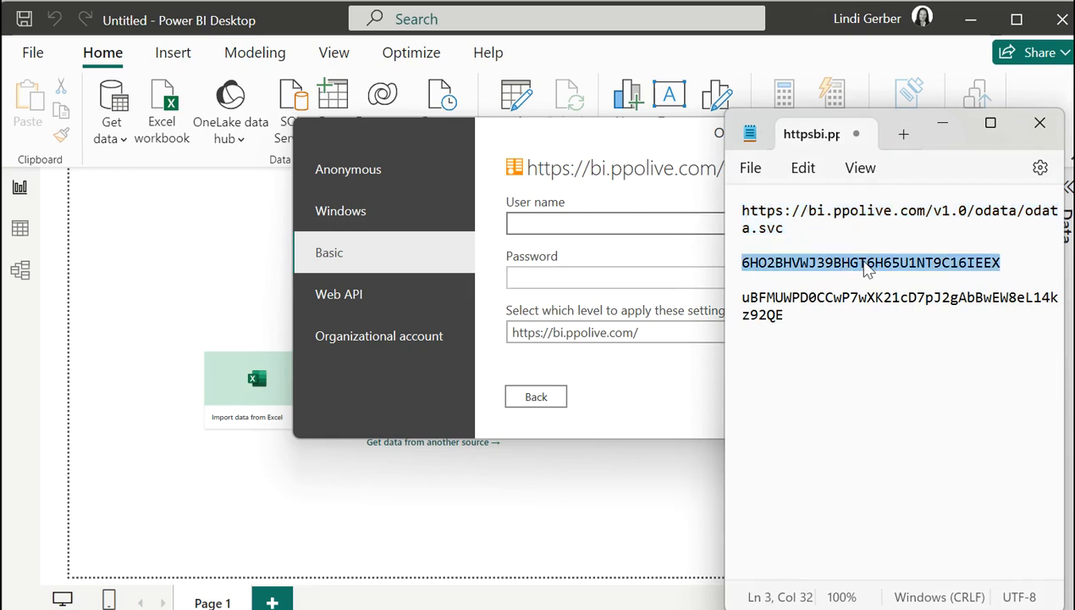
{"action": "right_click", "coordinate": [868, 267]}
{"action": "left_click", "coordinate": [910, 26]}
{"action": "left_click", "coordinate": [568, 223]}
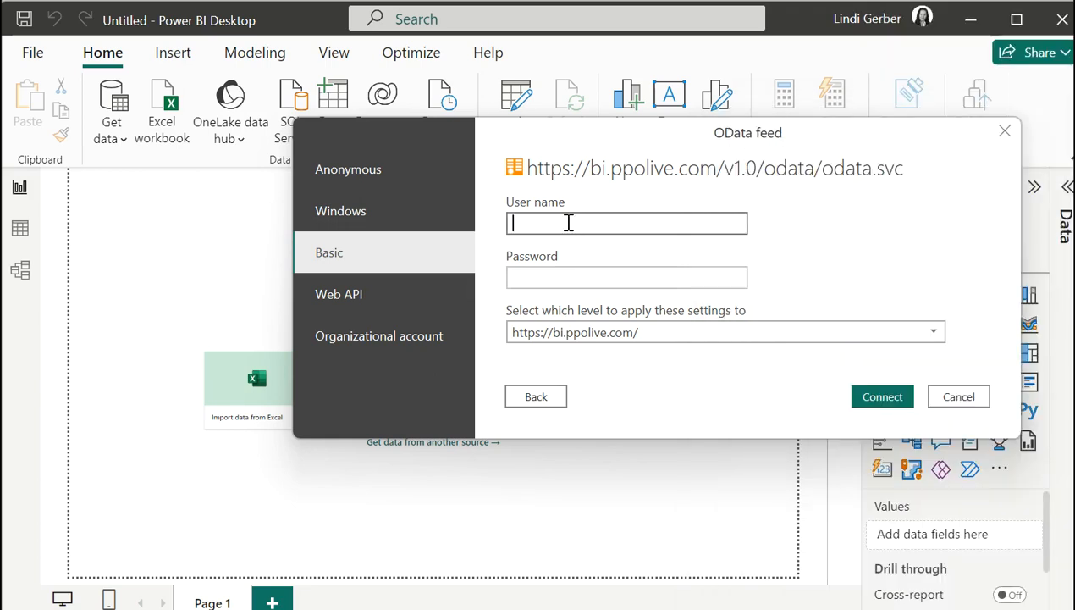
{"action": "key", "text": "ctrl+v"}
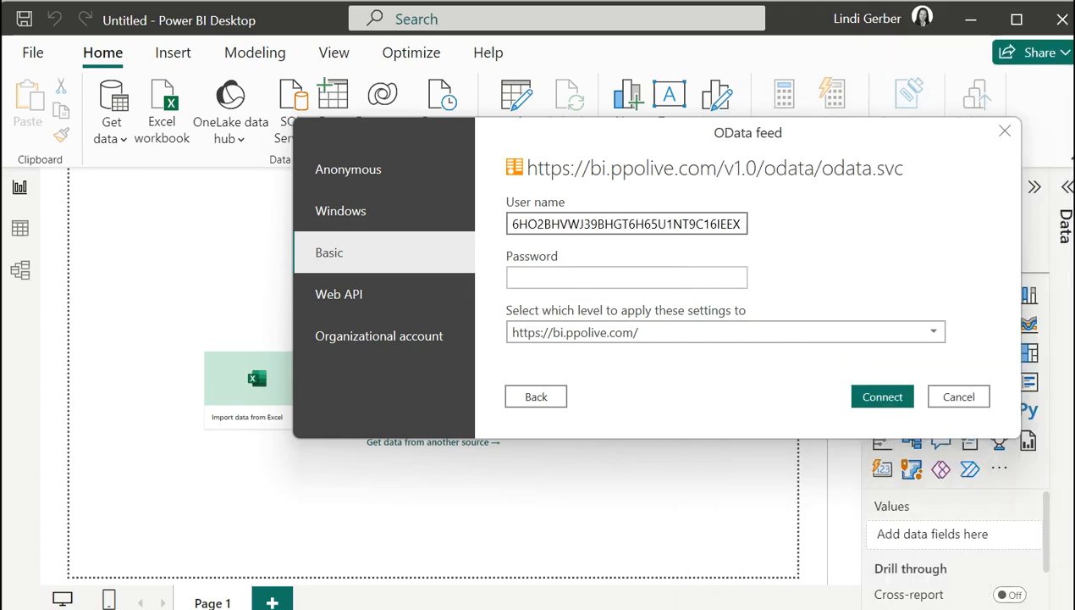
Paste the secret key as the password and connect to the feed.
{"action": "key", "text": "alt+Tab"}
{"action": "left_click_drag", "start_coordinate": [789, 314], "coordinate": [737, 298]}
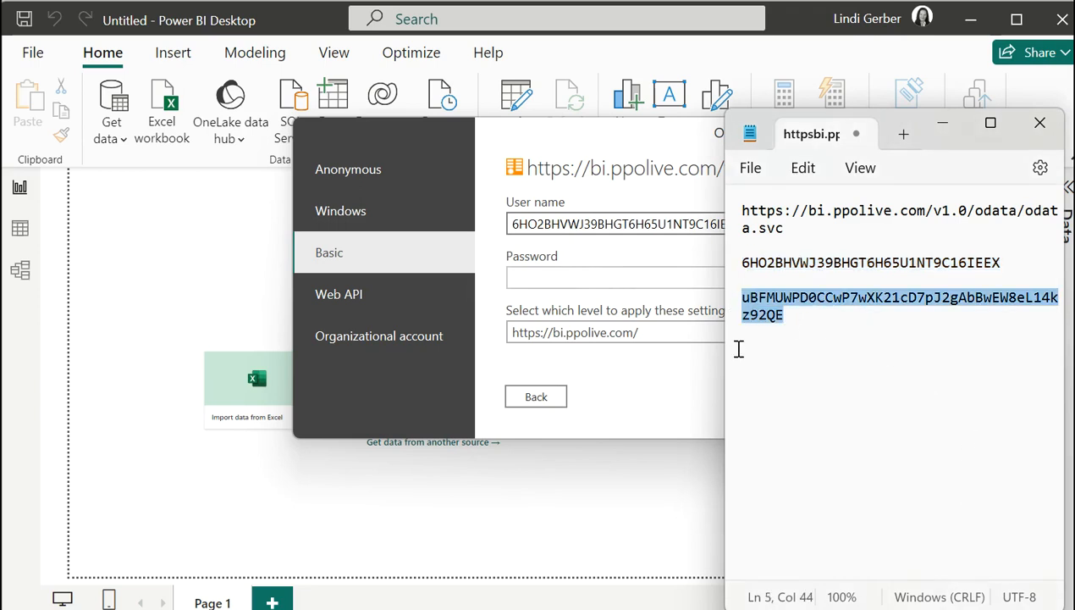
{"action": "right_click", "coordinate": [756, 307]}
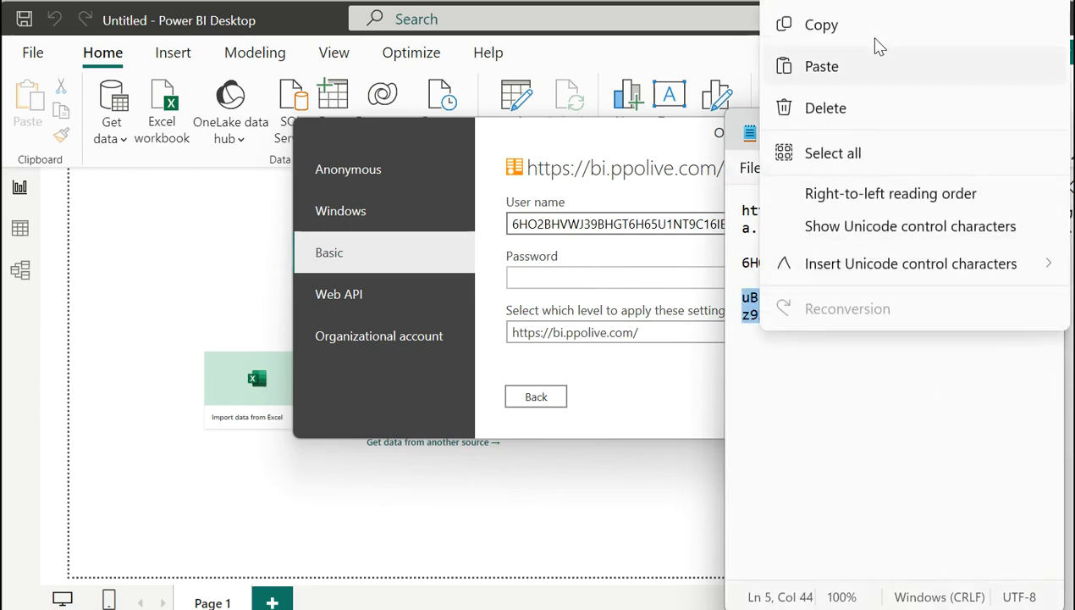
{"action": "left_click", "coordinate": [875, 34]}
{"action": "left_click", "coordinate": [561, 278]}
{"action": "key", "text": "ctrl+v"}
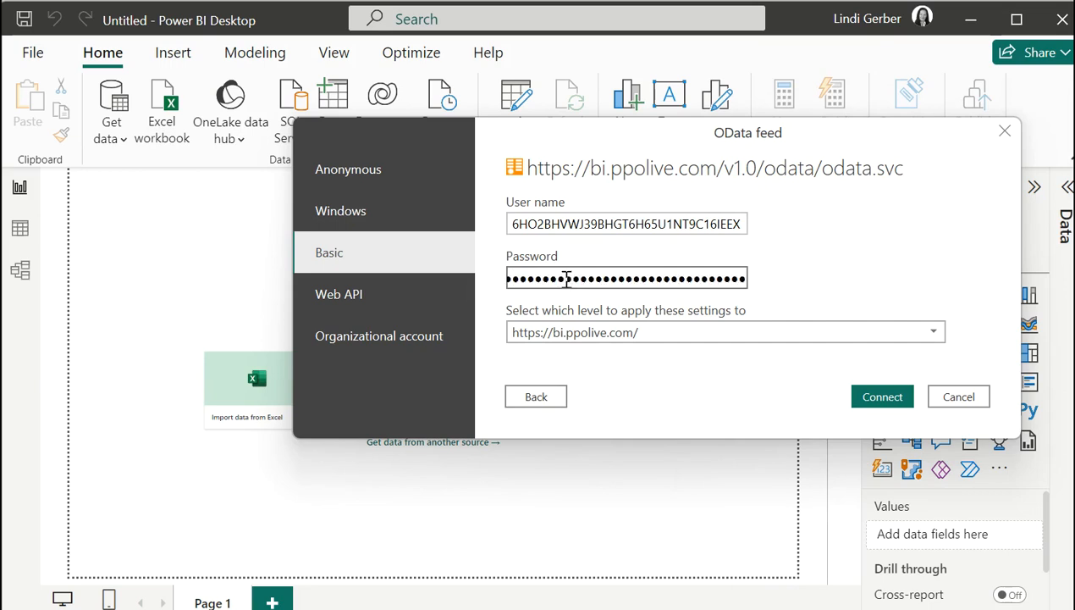
{"action": "left_click", "coordinate": [868, 399]}
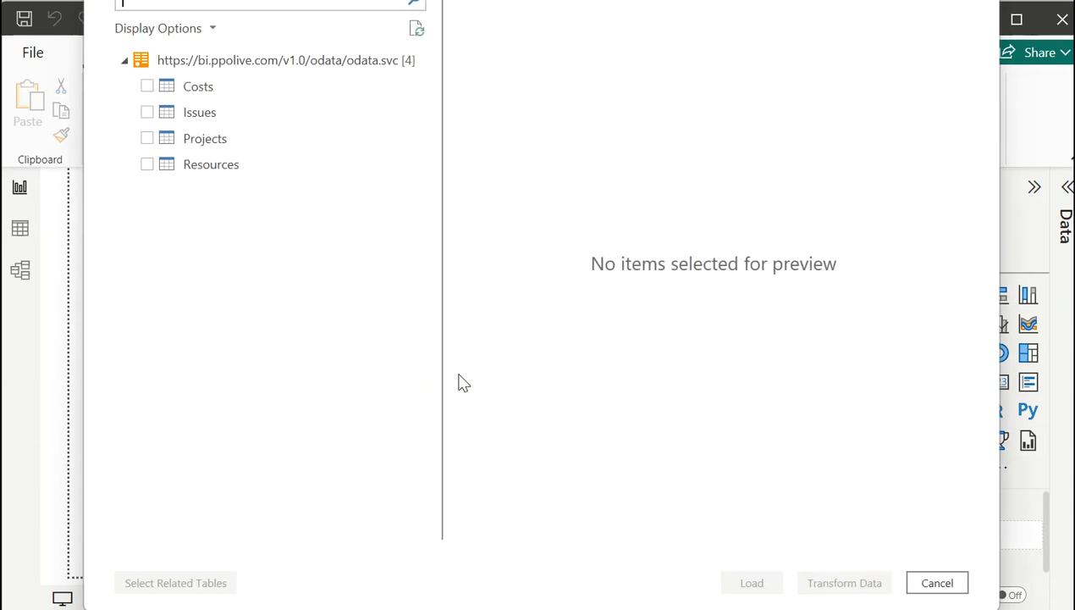
Tick the Projects table in the Navigator and load it into the Power BI report.
{"action": "left_click", "coordinate": [146, 139]}
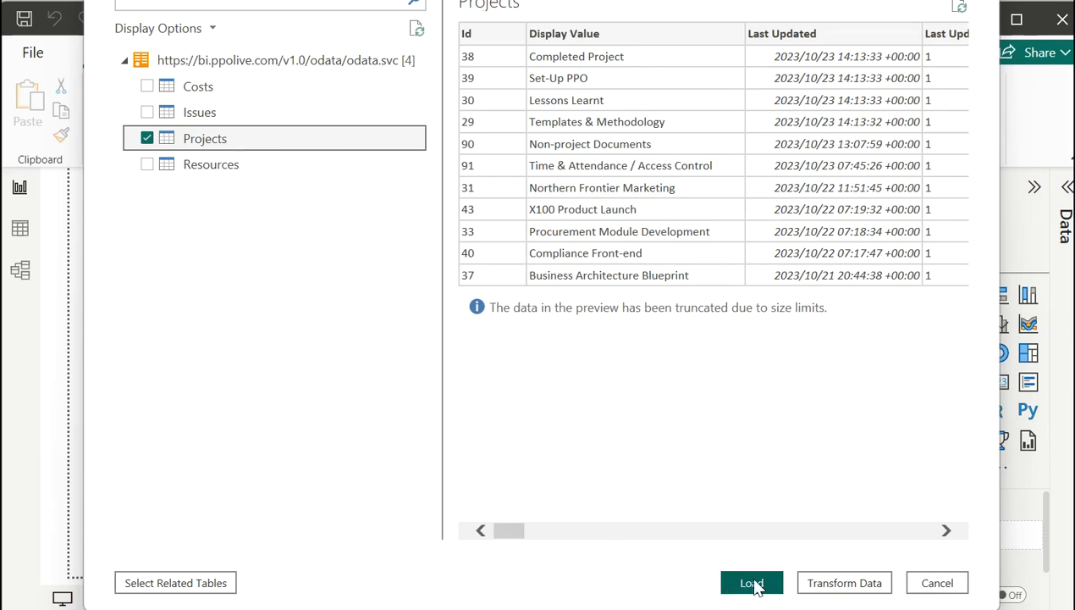
{"action": "left_click", "coordinate": [752, 583]}
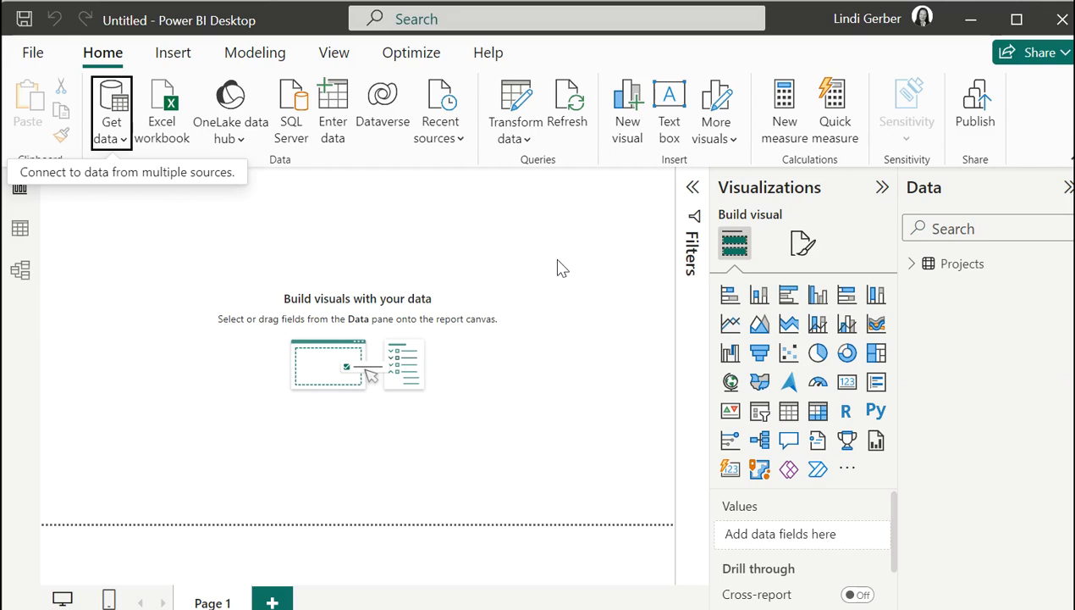
Expand the Projects fields and place Phase on the bar chart's Y-axis.
{"action": "left_click", "coordinate": [952, 271]}
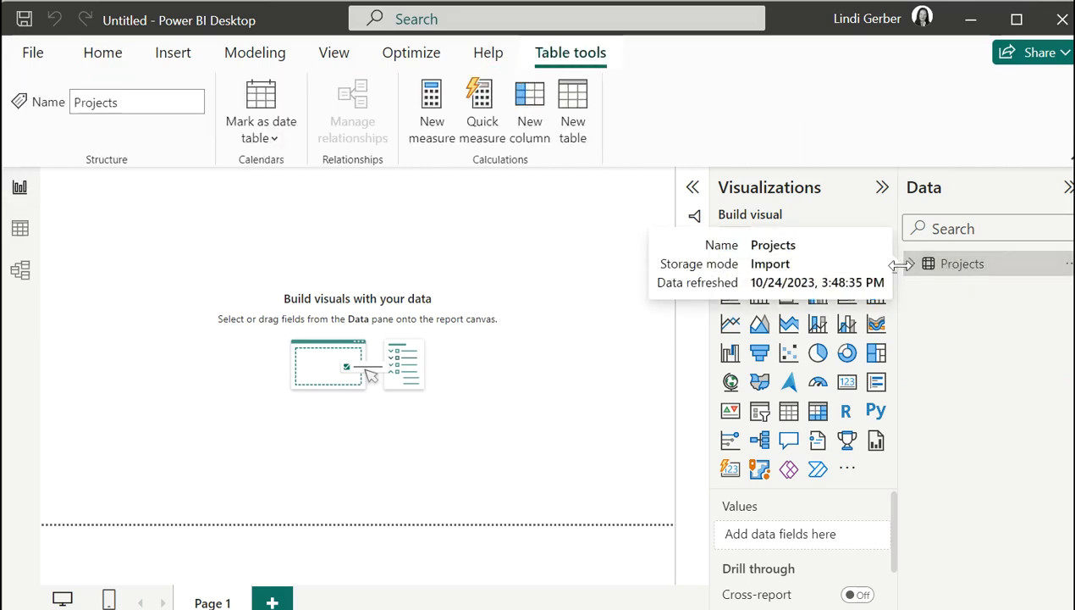
{"action": "left_click", "coordinate": [912, 268]}
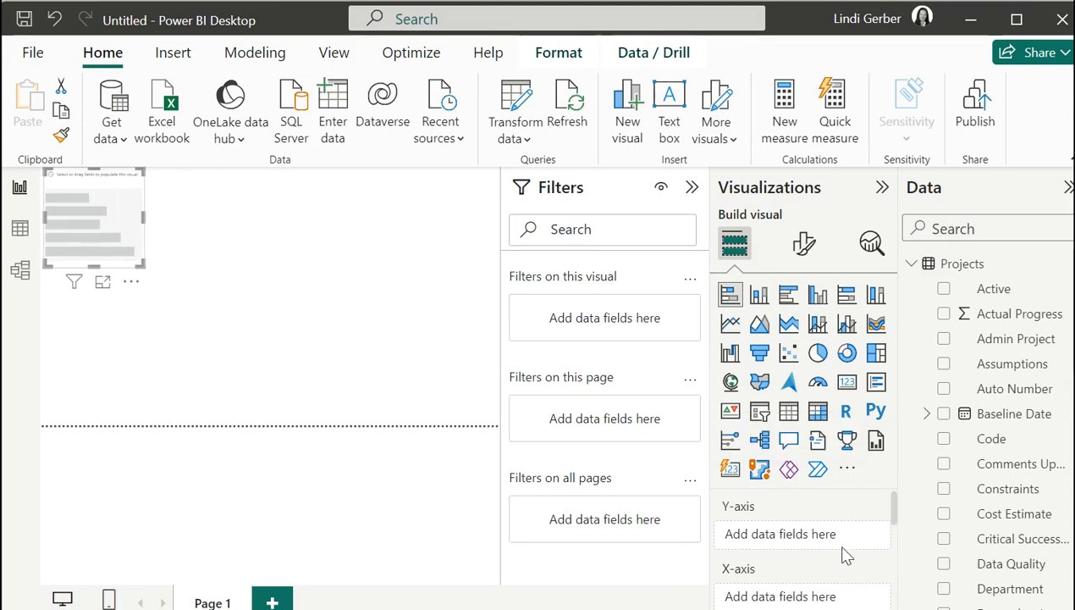
{"action": "scroll", "coordinate": [843, 553], "scroll_direction": "down", "scroll_amount": 1}
{"action": "scroll", "coordinate": [987, 481], "scroll_direction": "down", "scroll_amount": 3}
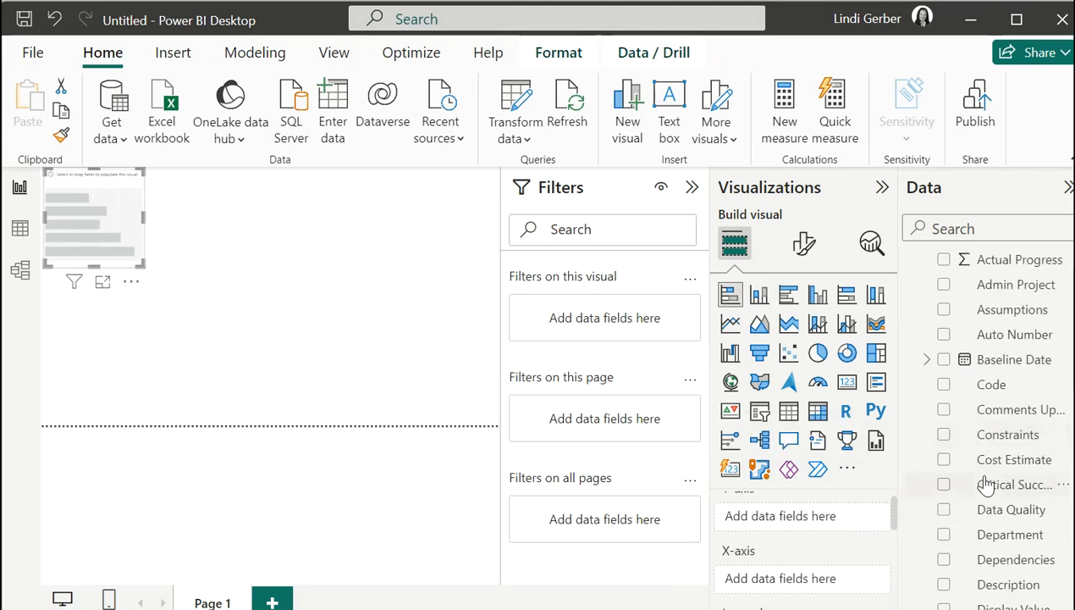
{"action": "scroll", "coordinate": [986, 481], "scroll_direction": "down", "scroll_amount": 6}
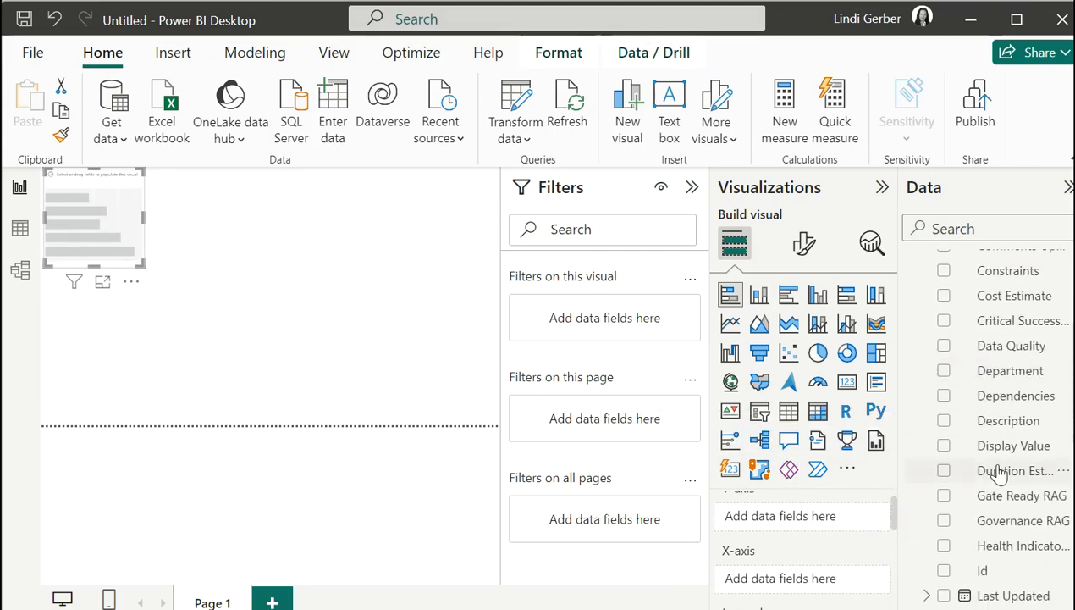
{"action": "scroll", "coordinate": [973, 449], "scroll_direction": "down", "scroll_amount": 8}
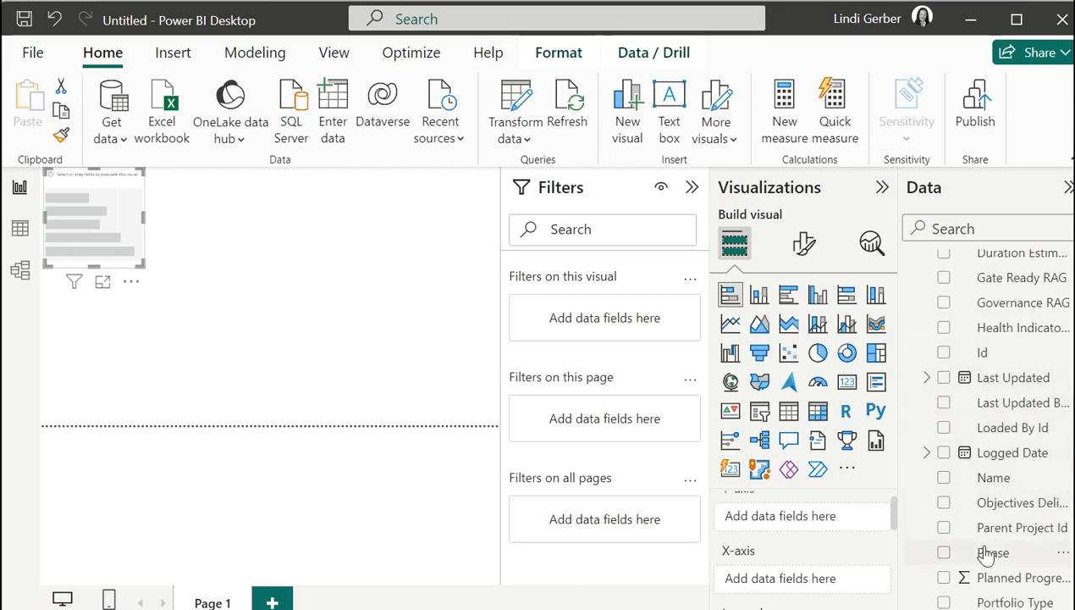
{"action": "left_click_drag", "start_coordinate": [986, 552], "coordinate": [804, 521]}
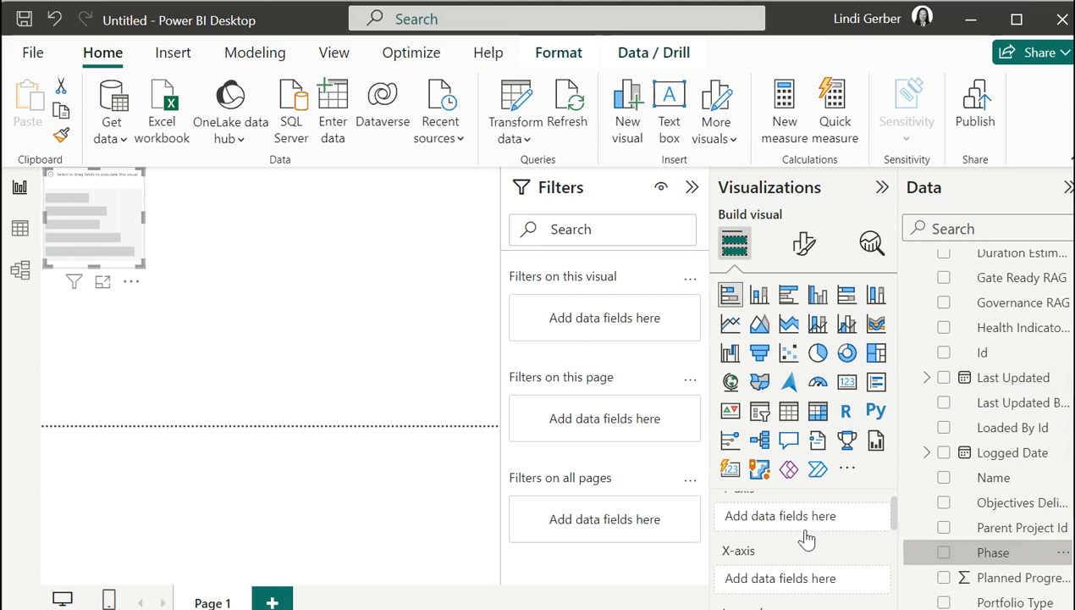
Add Status to the X-axis so the chart shows Count of Status by Phase.
{"action": "scroll", "coordinate": [1055, 525], "scroll_direction": "down", "scroll_amount": 2}
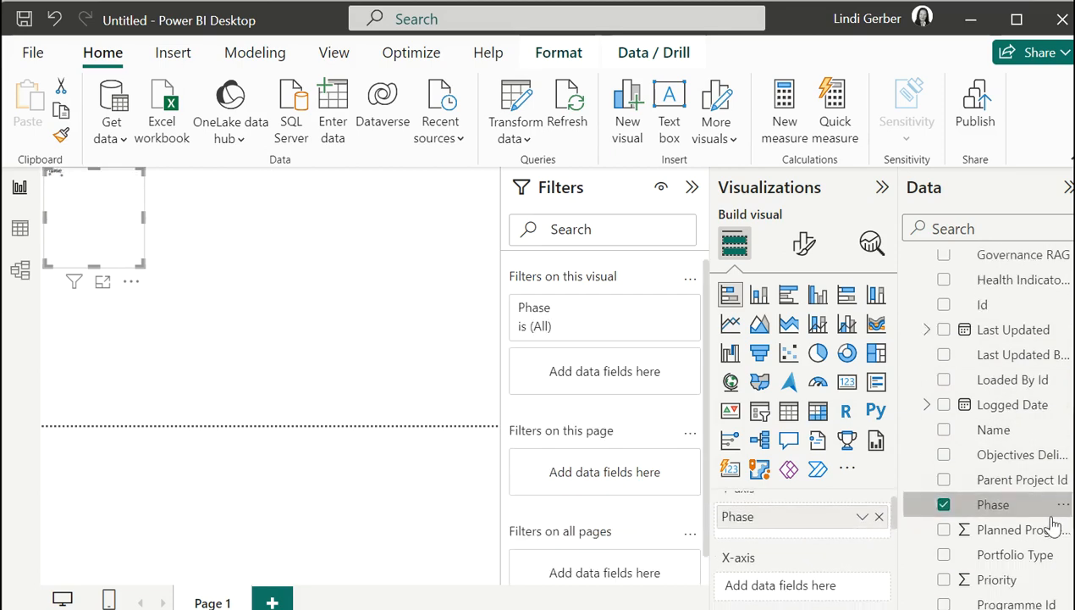
{"action": "scroll", "coordinate": [1055, 525], "scroll_direction": "down", "scroll_amount": 5}
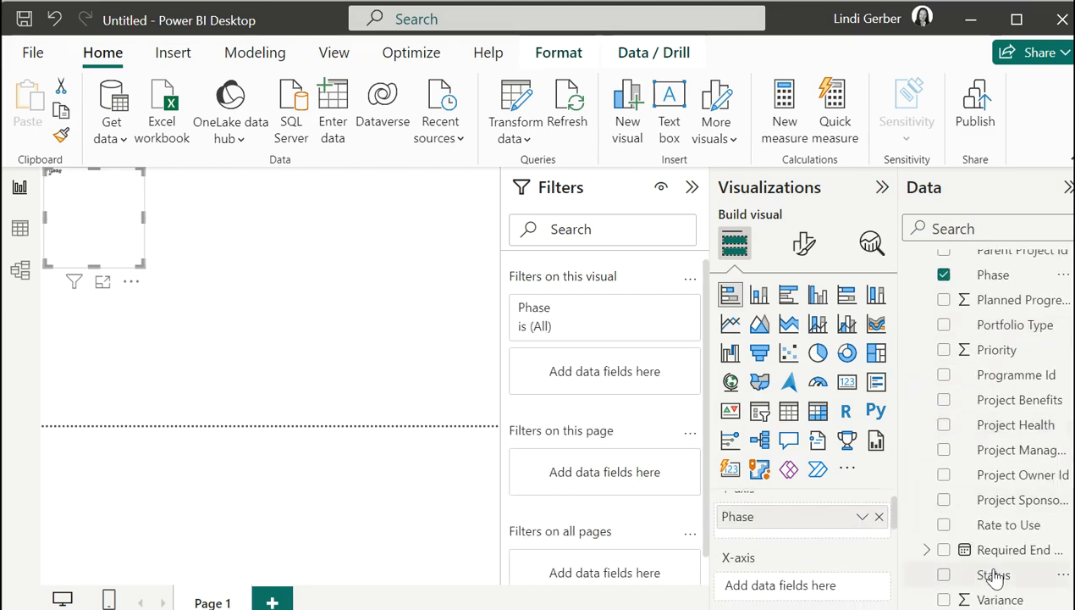
{"action": "left_click_drag", "start_coordinate": [995, 576], "coordinate": [811, 590]}
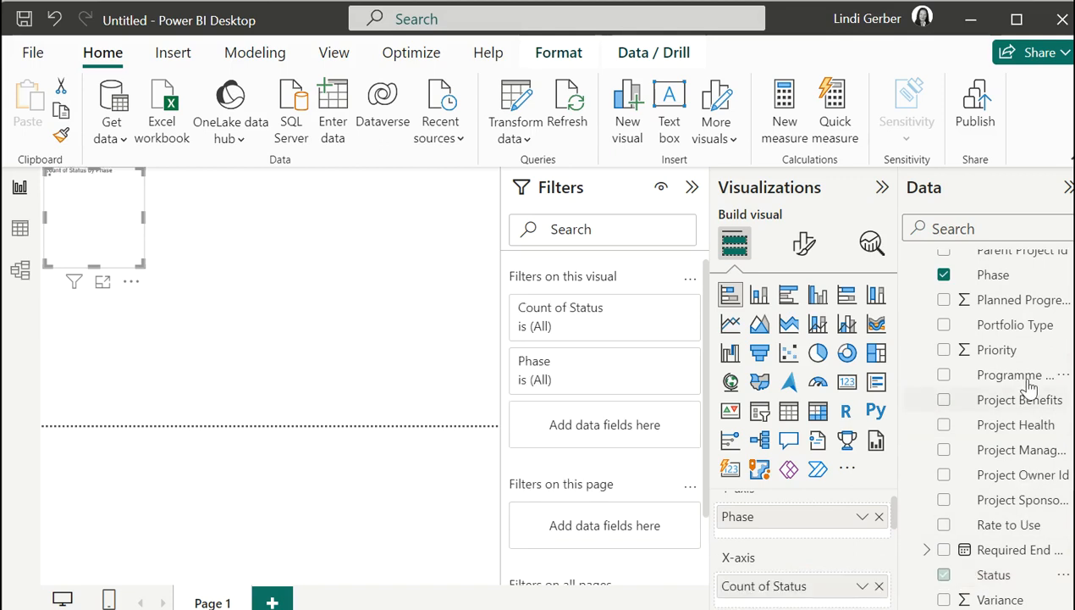
{"action": "scroll", "coordinate": [826, 519], "scroll_direction": "down", "scroll_amount": 1}
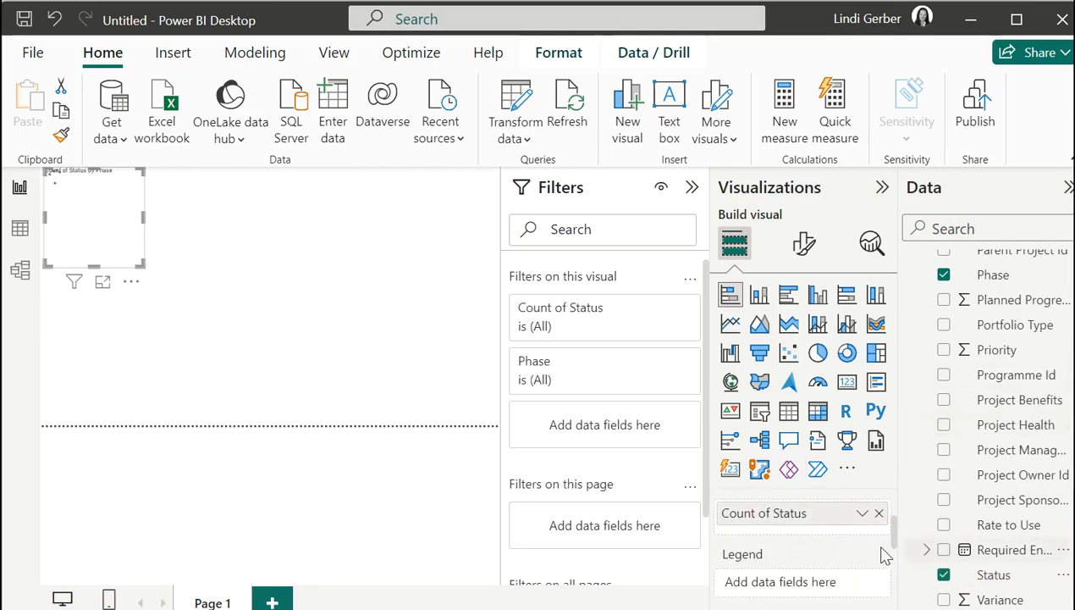
{"action": "scroll", "coordinate": [883, 555], "scroll_direction": "down", "scroll_amount": 2}
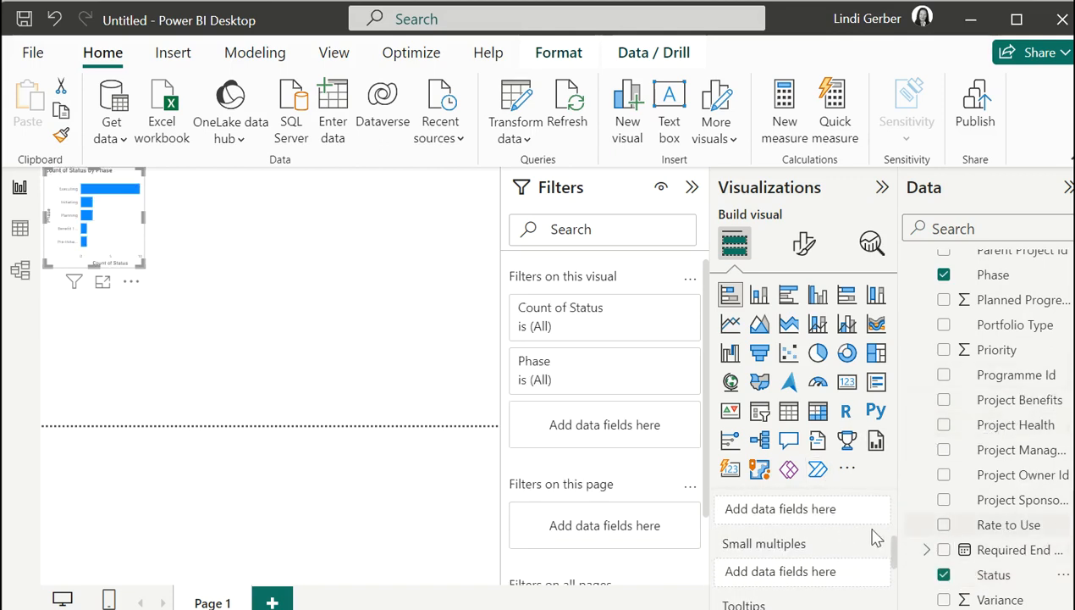
{"action": "scroll", "coordinate": [847, 560], "scroll_direction": "down", "scroll_amount": 1}
{"action": "scroll", "coordinate": [844, 561], "scroll_direction": "up", "scroll_amount": 1}
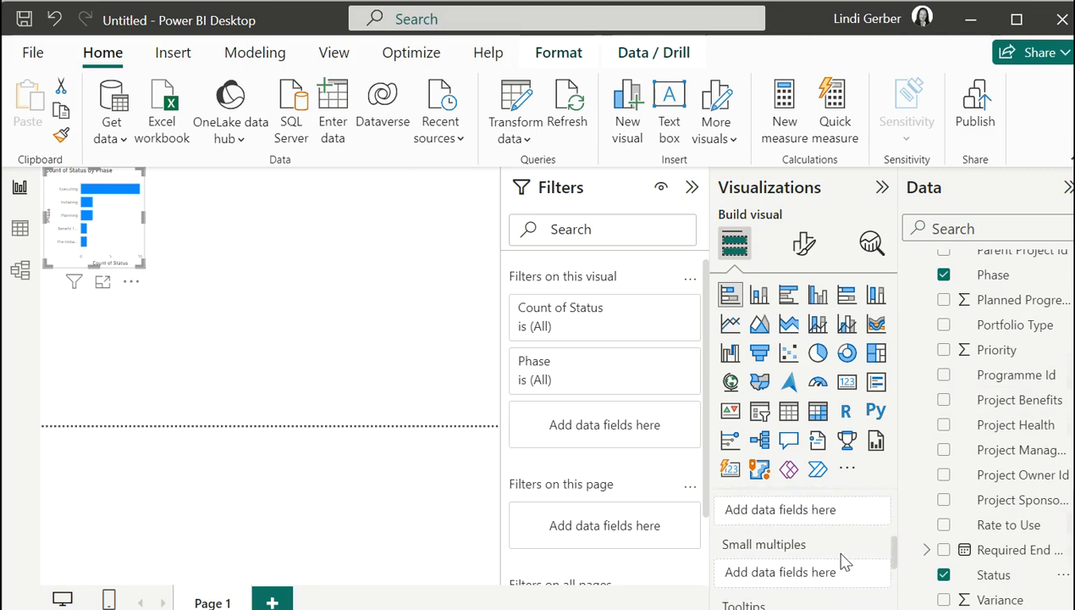
{"action": "scroll", "coordinate": [844, 561], "scroll_direction": "up", "scroll_amount": 1}
{"action": "scroll", "coordinate": [1029, 432], "scroll_direction": "up", "scroll_amount": 4}
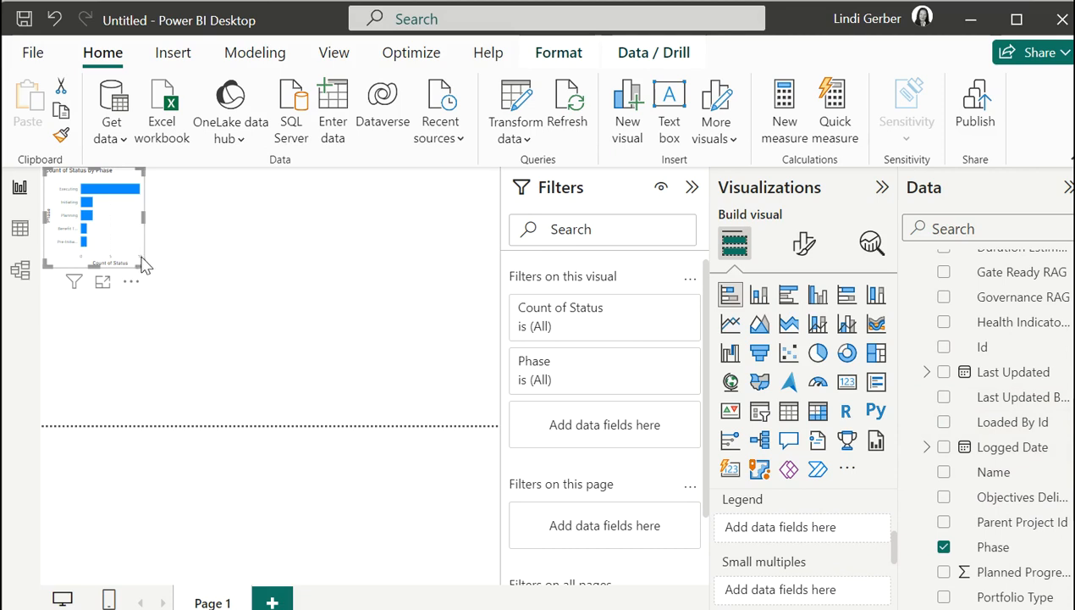
Enlarge the bar chart, shift it slightly down and right, then deselect it.
{"action": "left_click_drag", "start_coordinate": [141, 264], "coordinate": [391, 394]}
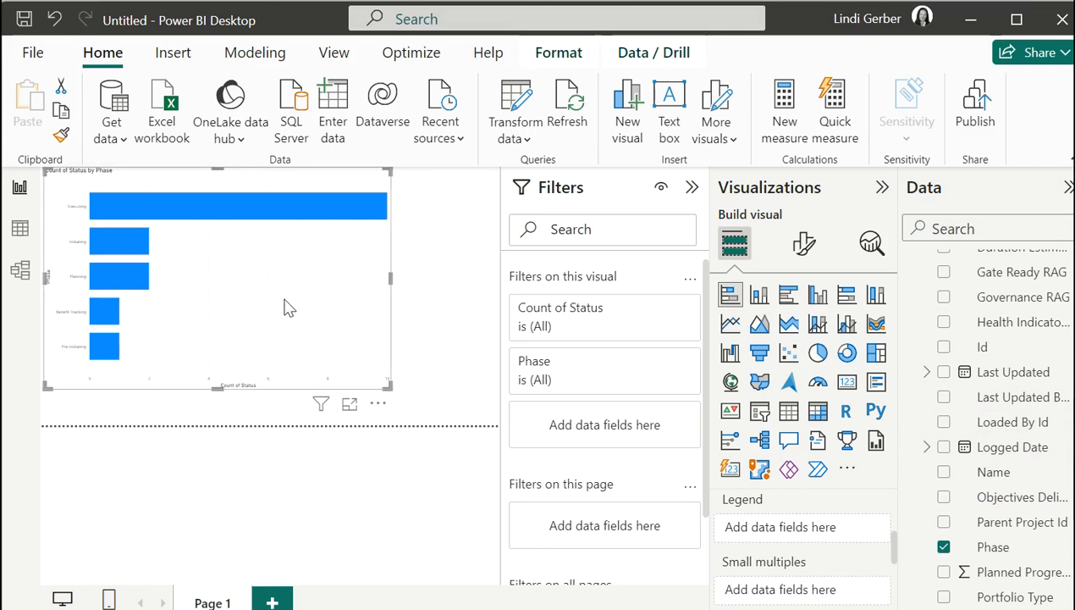
{"action": "left_click_drag", "start_coordinate": [285, 307], "coordinate": [292, 337]}
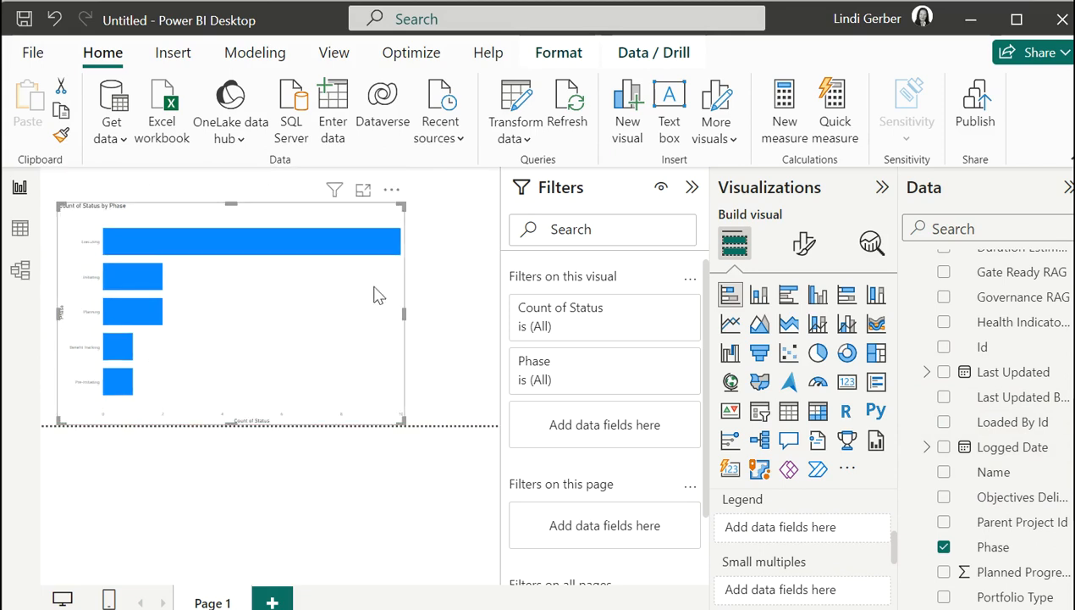
{"action": "left_click", "coordinate": [439, 272]}
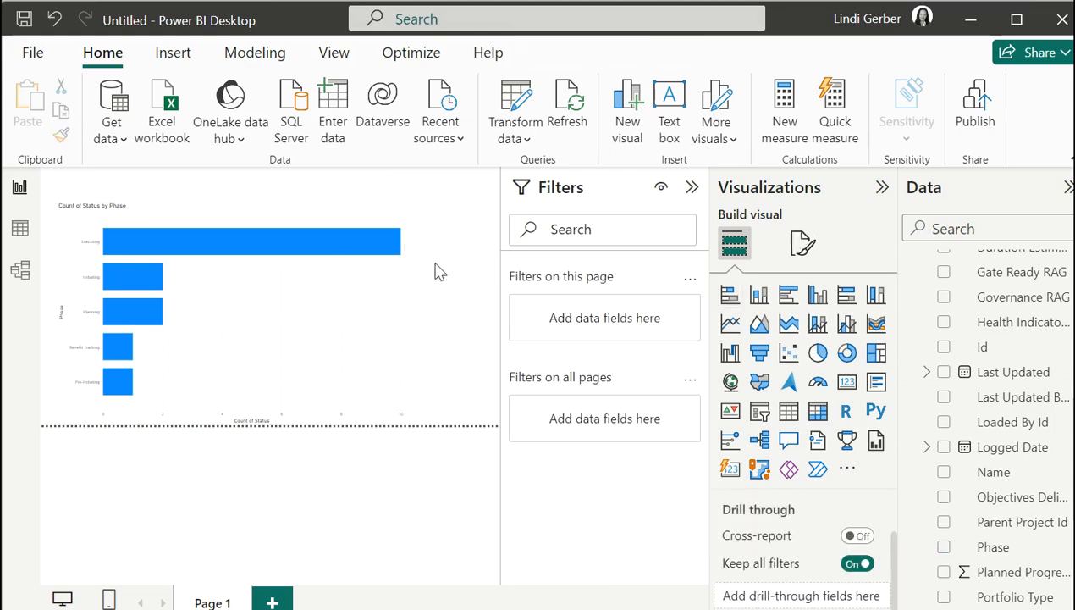